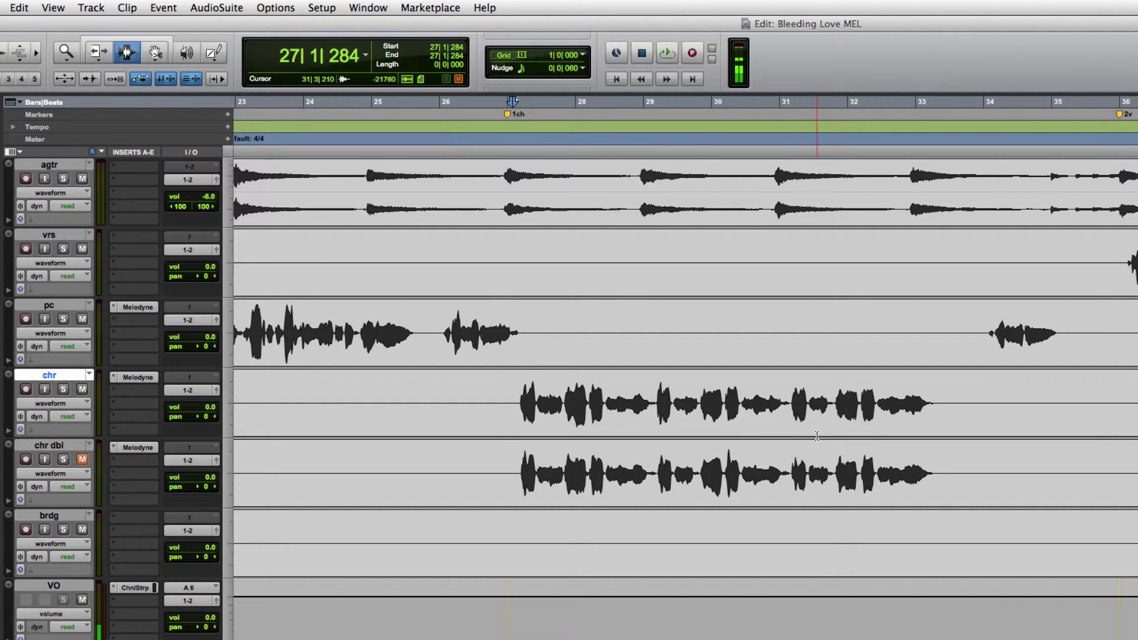
Step: Place the insertion point at 27|1|530 on the chr track and open its Melodyne insert
{"action": "left_click", "coordinate": [524, 406]}
{"action": "key", "text": "t"}
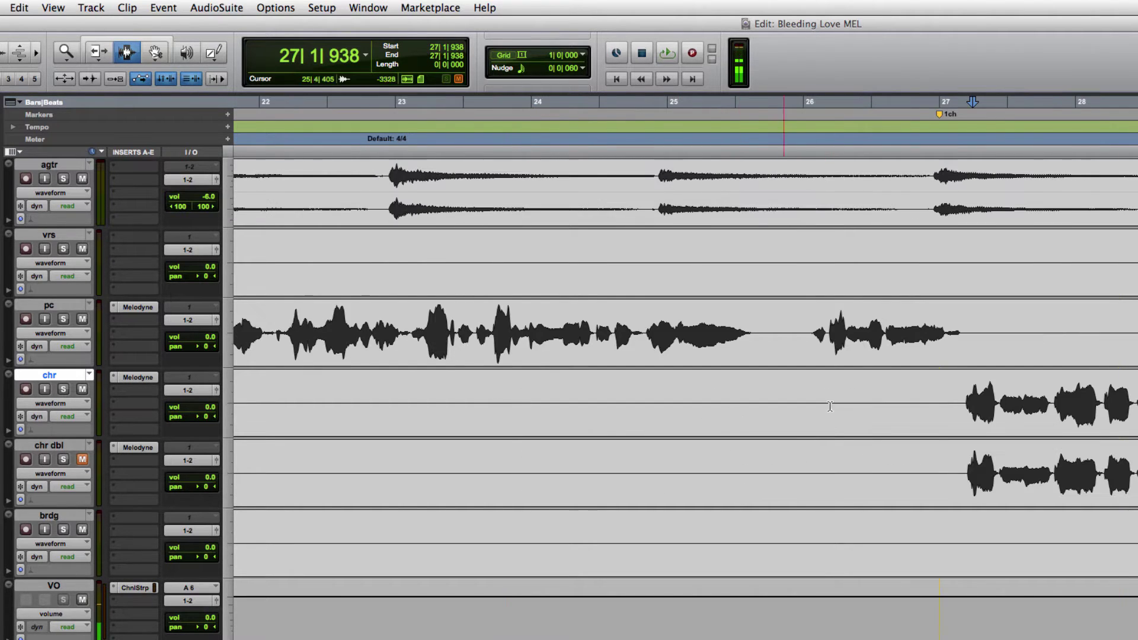
{"action": "key", "text": "r"}
{"action": "left_click", "coordinate": [965, 393]}
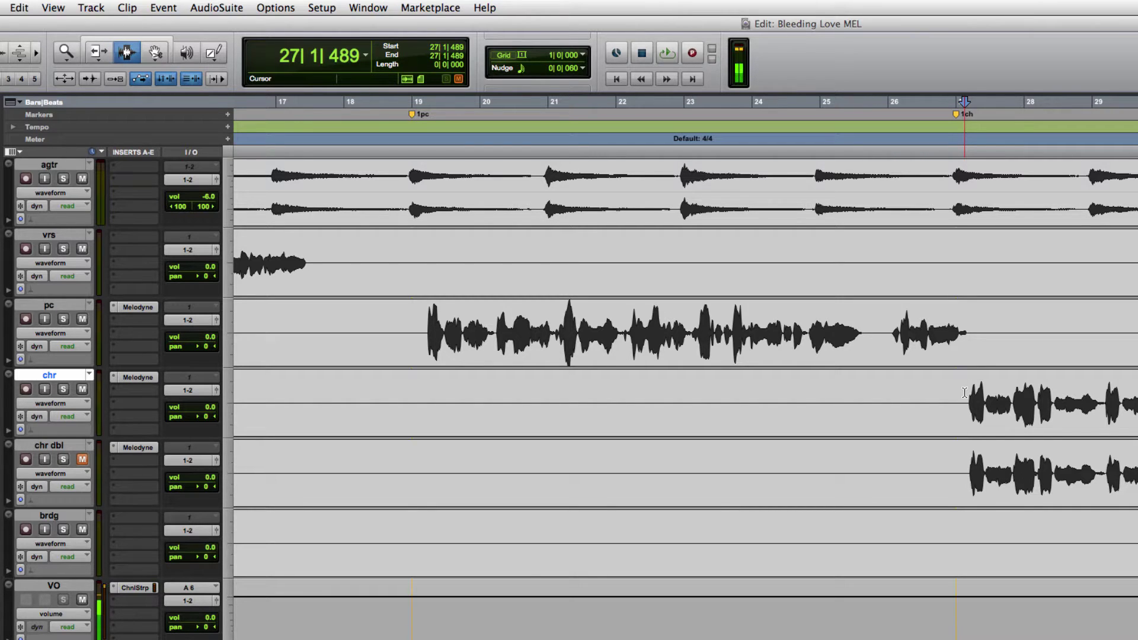
{"action": "key", "text": "r"}
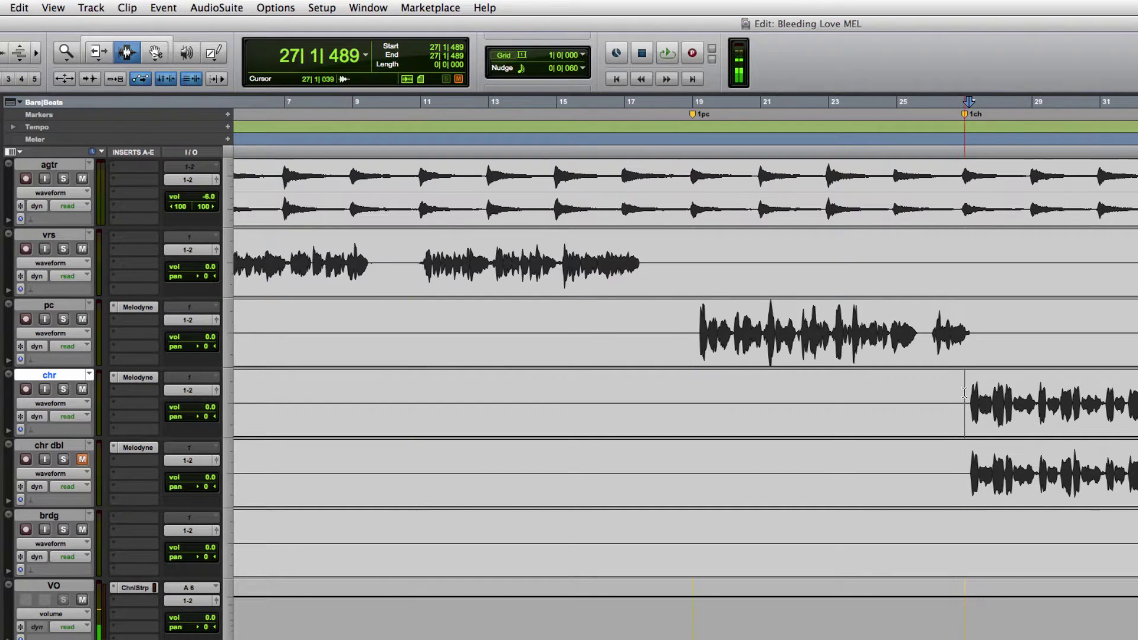
{"action": "left_click", "coordinate": [1075, 392]}
{"action": "key", "text": "t"}
{"action": "left_click", "coordinate": [766, 392]}
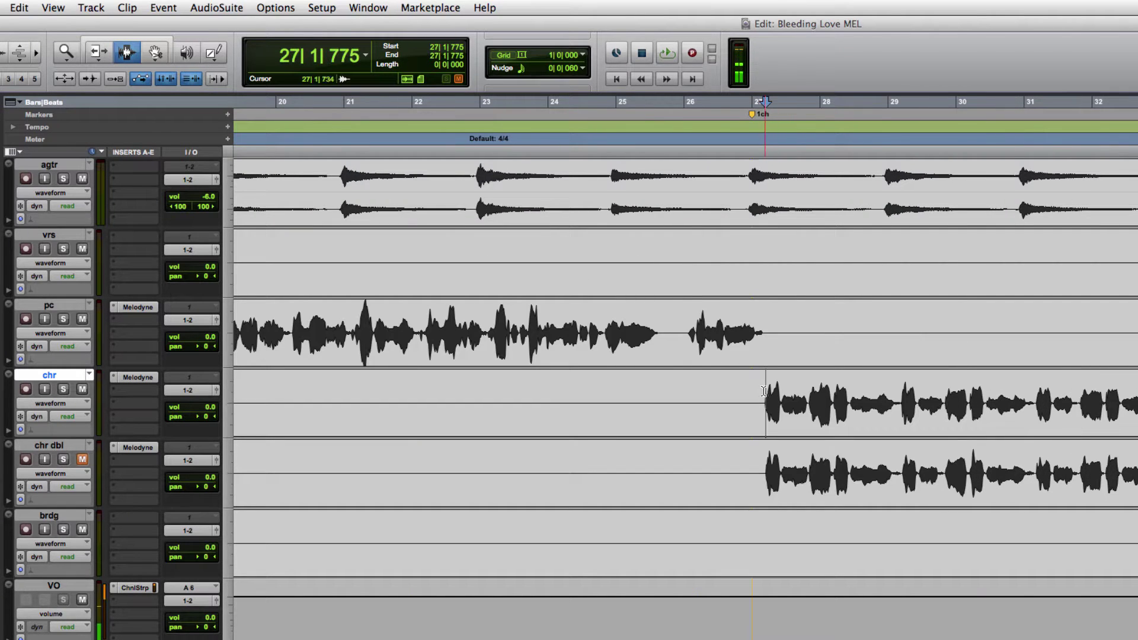
{"action": "left_click", "coordinate": [762, 392]}
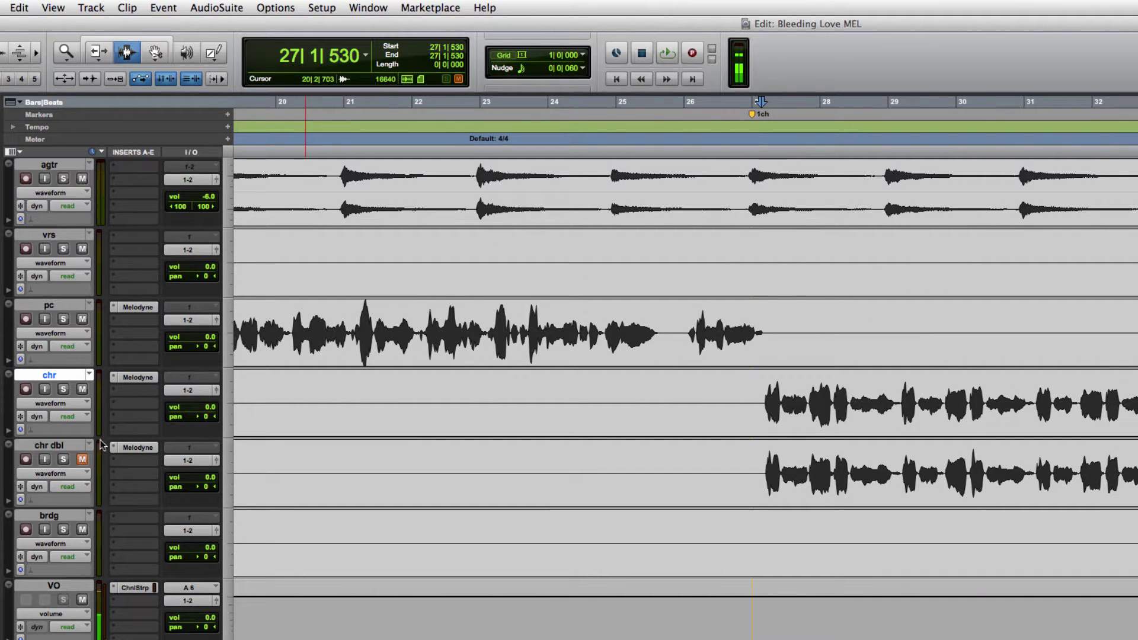
{"action": "left_click", "coordinate": [133, 378]}
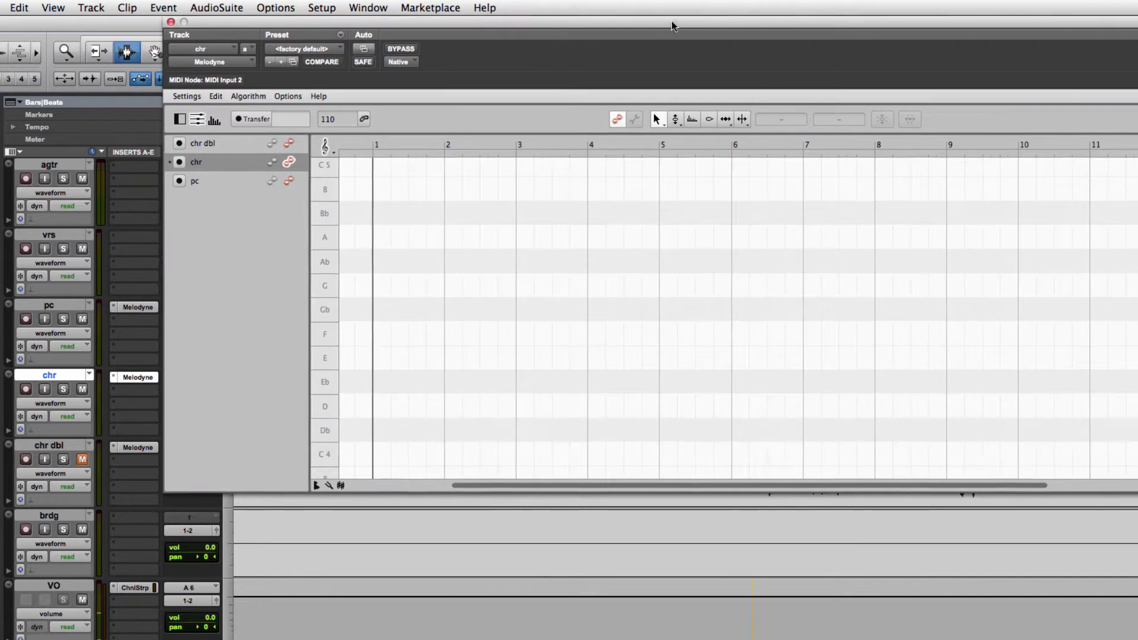
Step: Unmute chr dbl and arm both chr and chr dbl for Transfer in Melodyne
{"action": "left_click_drag", "start_coordinate": [672, 20], "coordinate": [768, 17]}
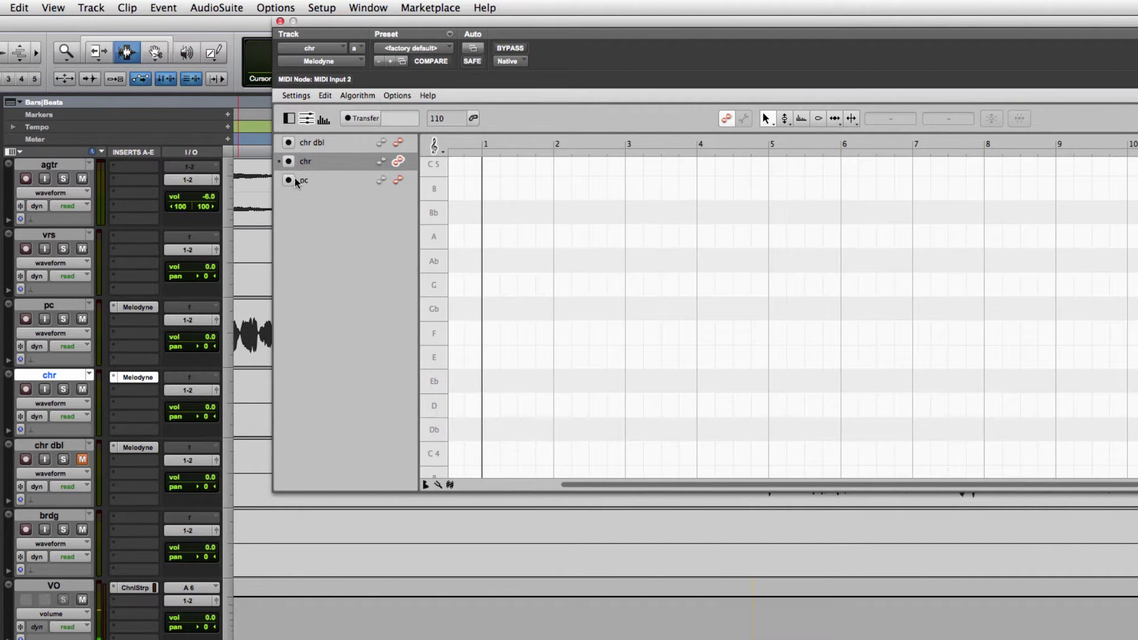
{"action": "left_click", "coordinate": [83, 460]}
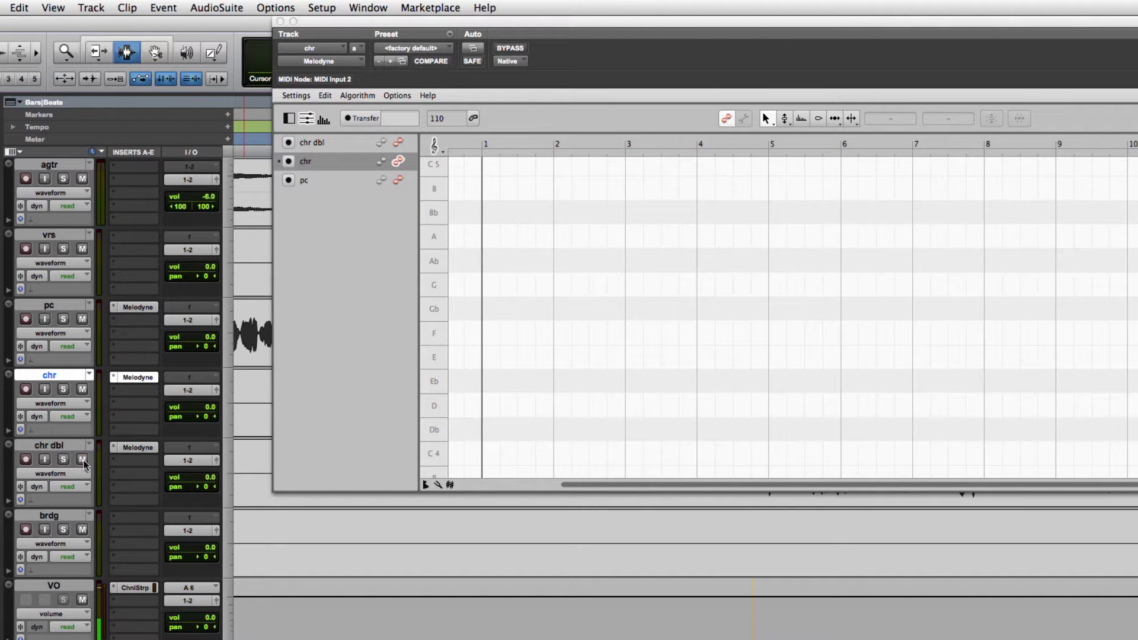
{"action": "left_click", "coordinate": [288, 162]}
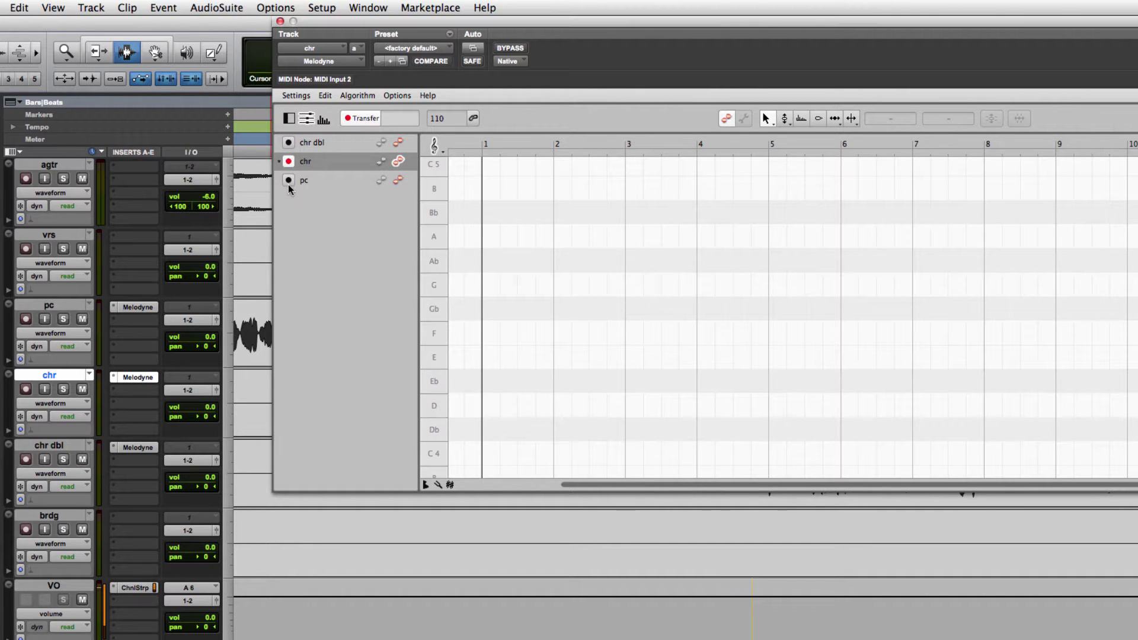
{"action": "left_click", "coordinate": [288, 142]}
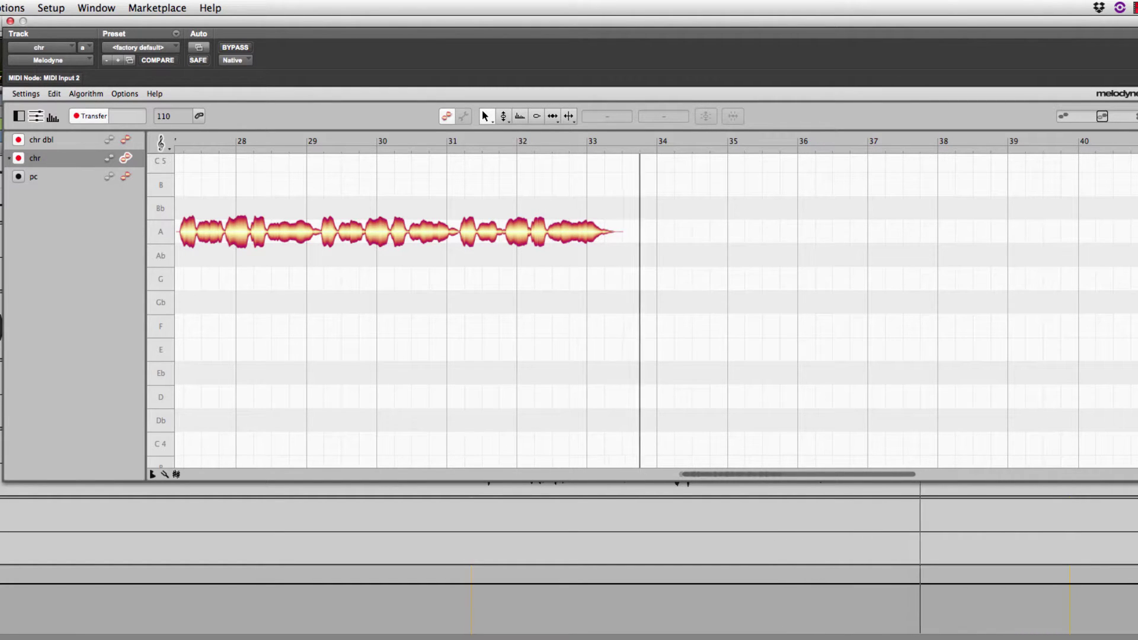
Step: Stop the transfer and set all Pro Tools tracks to large height
{"action": "key", "text": "space"}
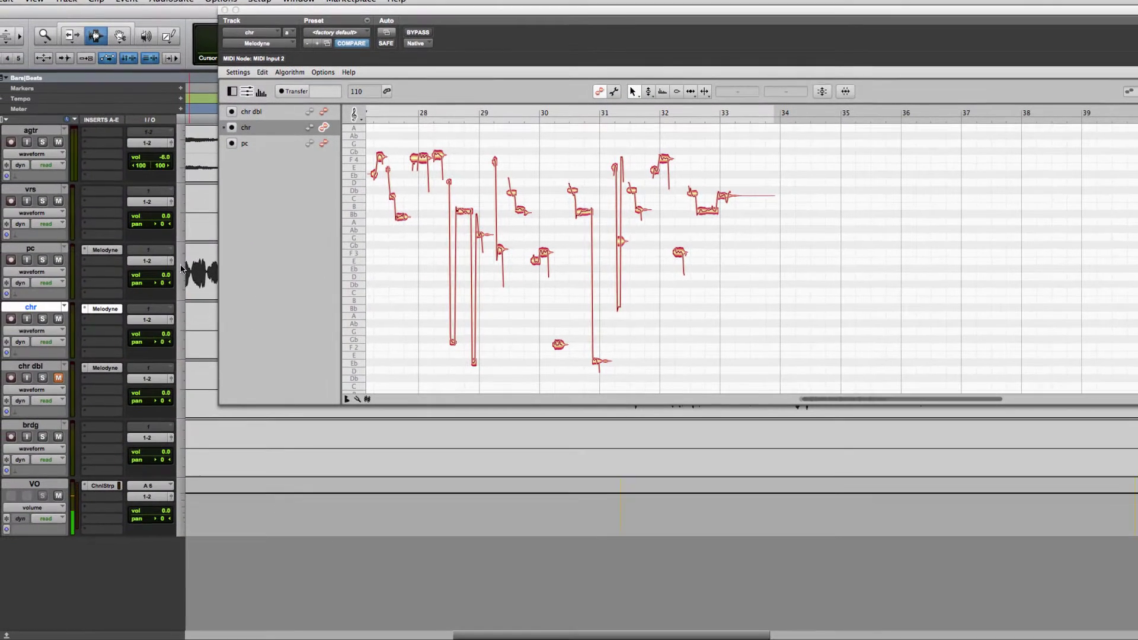
{"action": "left_click", "coordinate": [188, 271]}
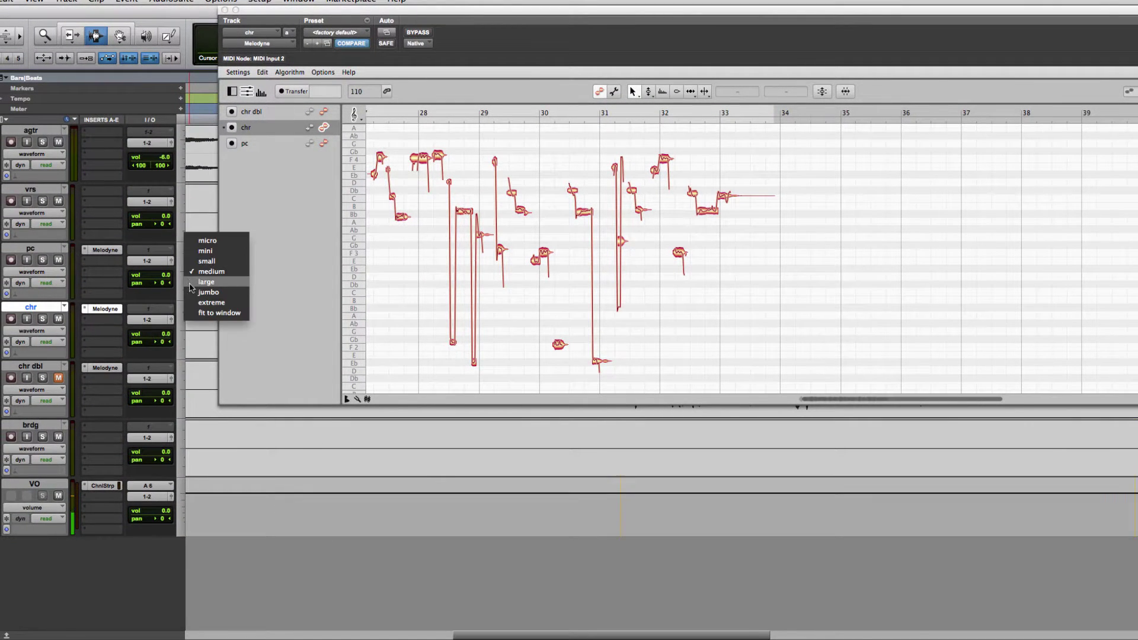
{"action": "left_click", "coordinate": [201, 283]}
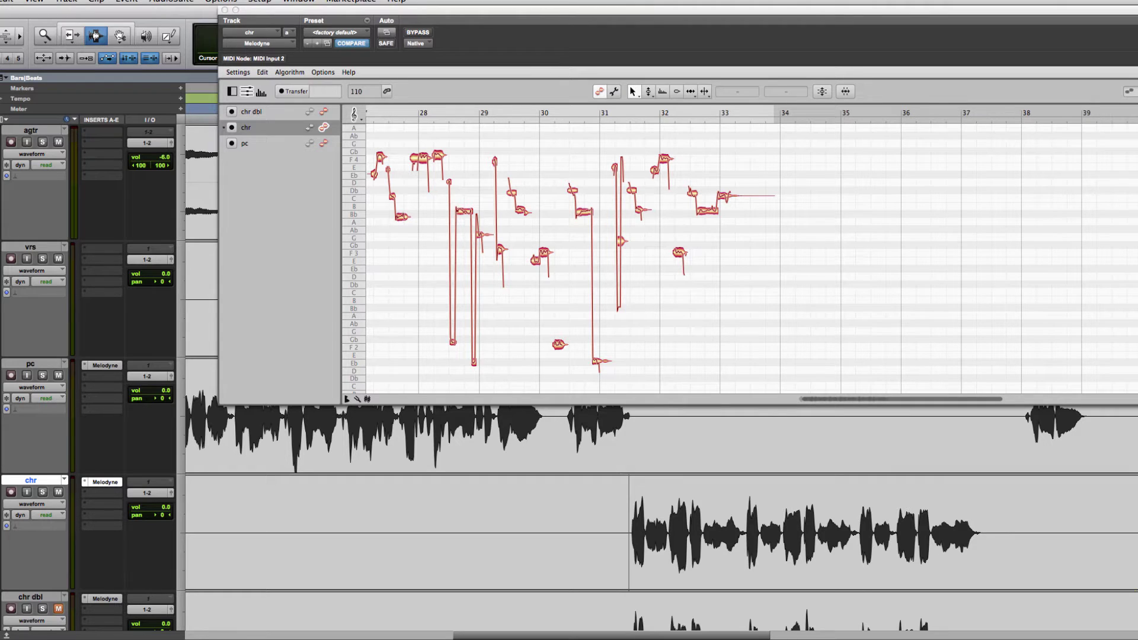
Step: Enlarge the Melodyne editor window and marquee-select the chorus's low notes
{"action": "left_click_drag", "start_coordinate": [1137, 403], "coordinate": [1137, 468]}
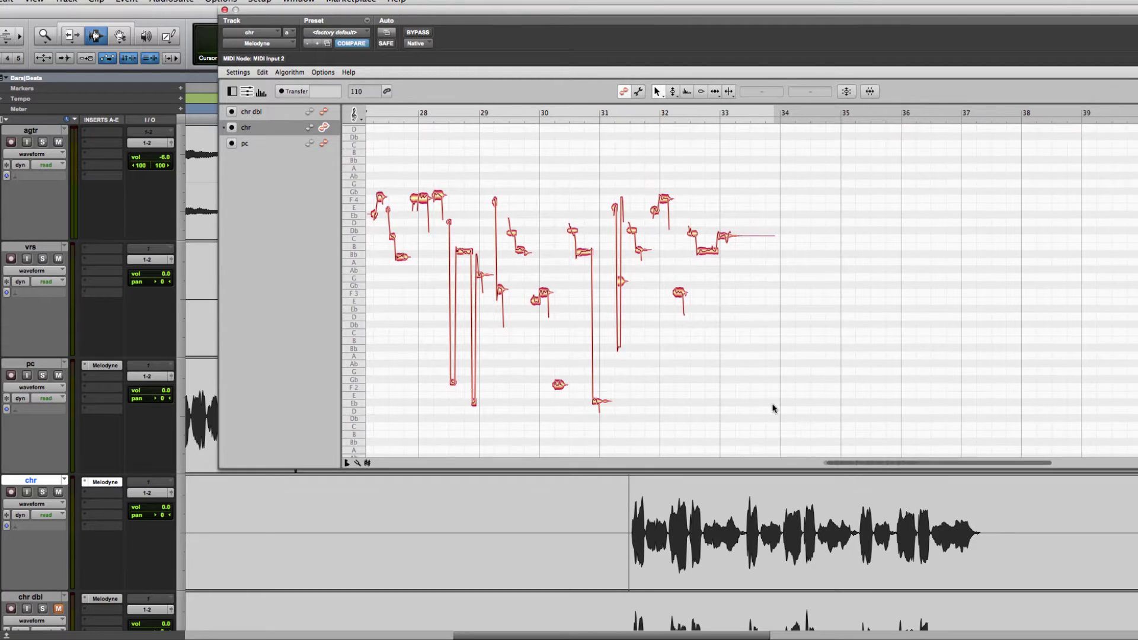
{"action": "left_click", "coordinate": [631, 501]}
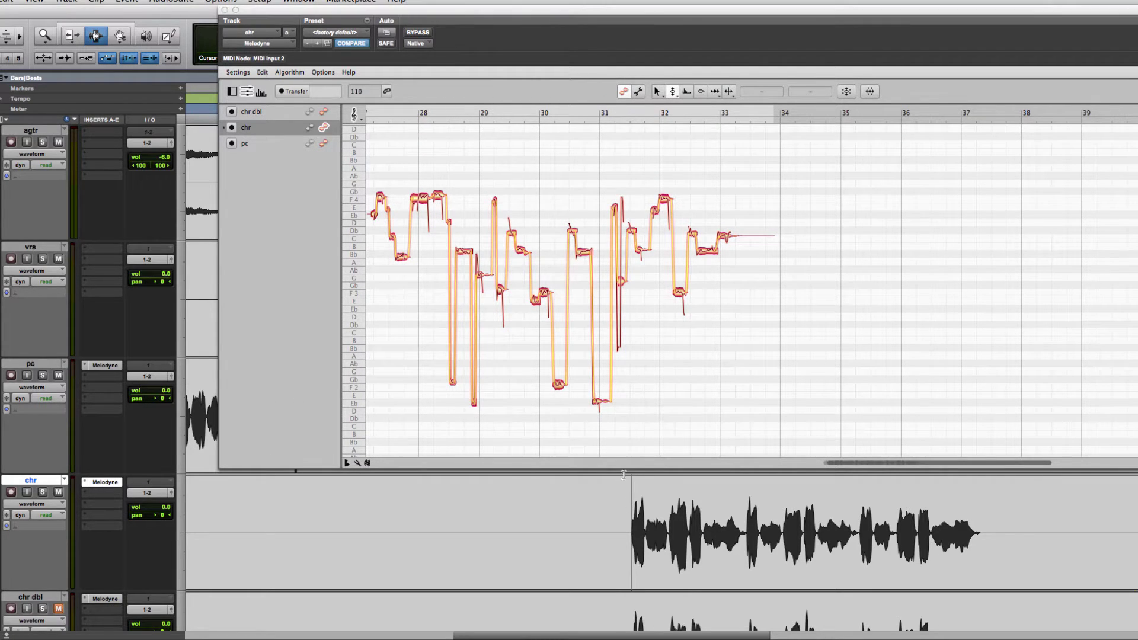
{"action": "left_click_drag", "start_coordinate": [642, 434], "coordinate": [410, 344]}
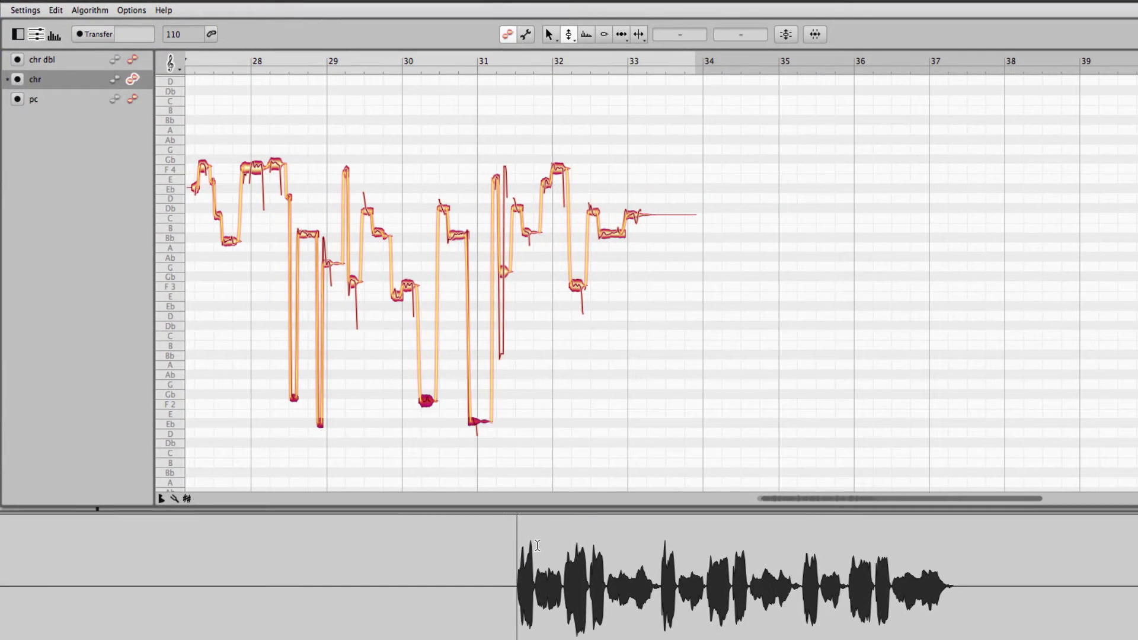
Step: Play the chorus and use the Zoom Tool to zoom in on bars 29 to 33
{"action": "key", "text": "space"}
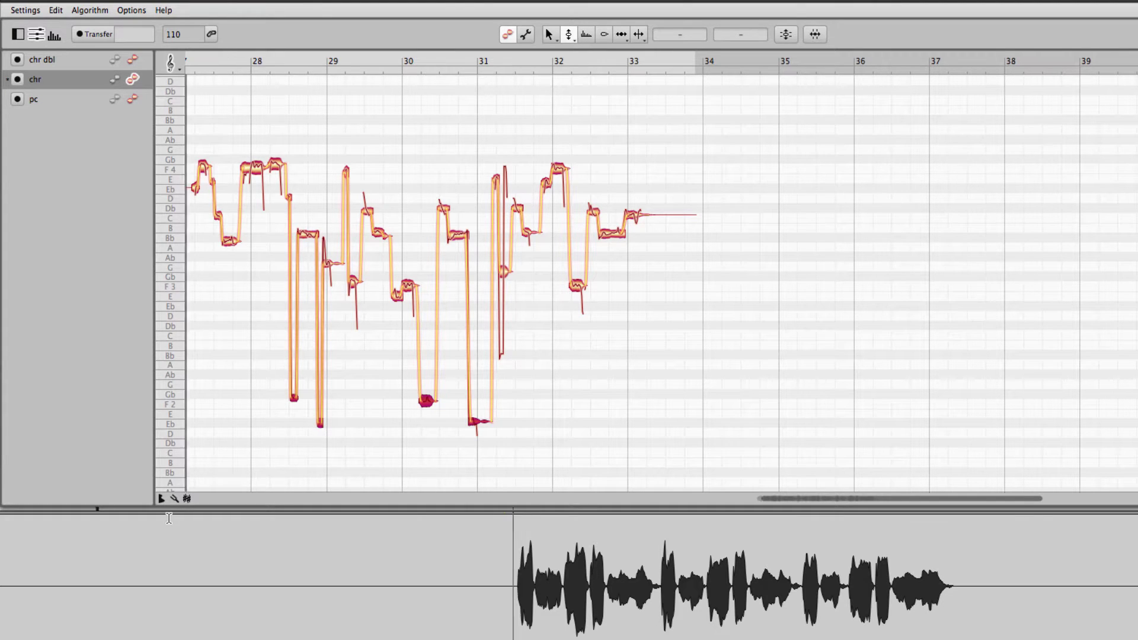
{"action": "key", "text": "r"}
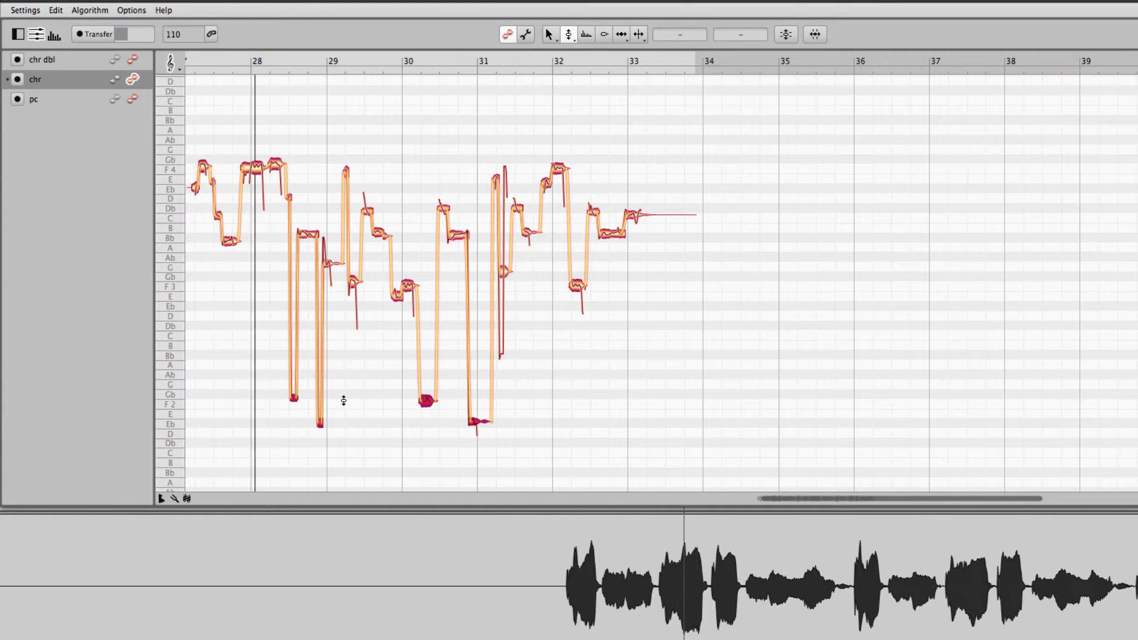
{"action": "right_click", "coordinate": [343, 400]}
{"action": "mouse_move", "coordinate": [322, 400]}
{"action": "left_click", "coordinate": [323, 439]}
{"action": "mouse_move", "coordinate": [323, 438]}
{"action": "left_mouse_down"}
{"action": "mouse_move", "coordinate": [398, 440]}
{"action": "mouse_move", "coordinate": [518, 399]}
{"action": "mouse_move", "coordinate": [521, 455]}
{"action": "mouse_move", "coordinate": [537, 426]}
{"action": "left_mouse_up"}
Step: Switch to the Pitch Tool, stop playback and enter Note Assignment Mode
{"action": "right_click", "coordinate": [652, 320]}
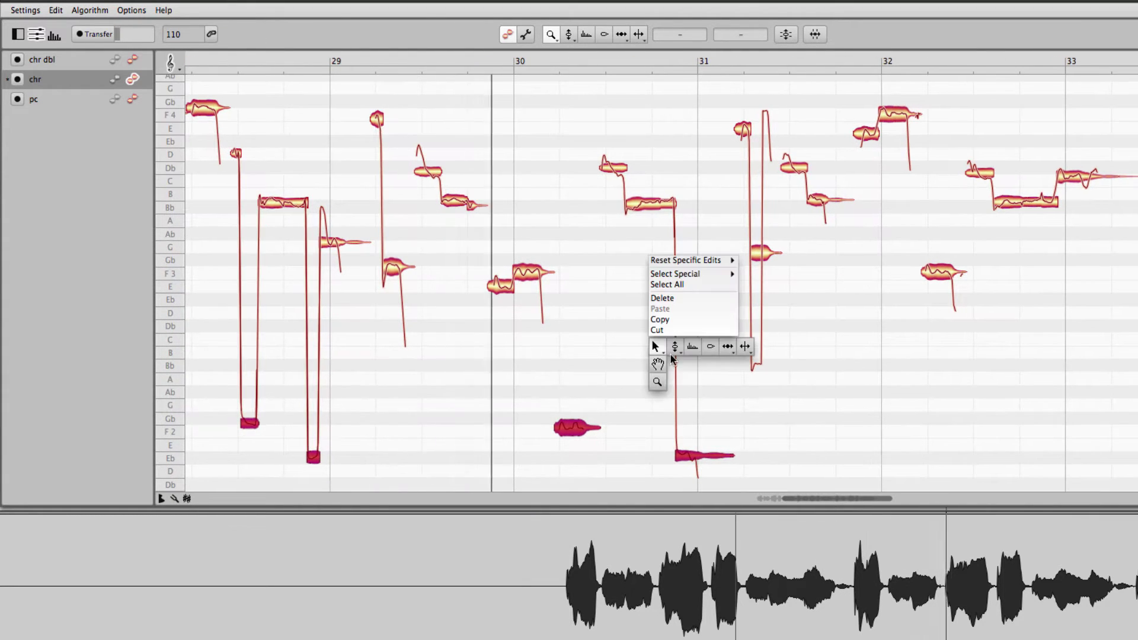
{"action": "left_click", "coordinate": [654, 341]}
{"action": "key", "text": "space"}
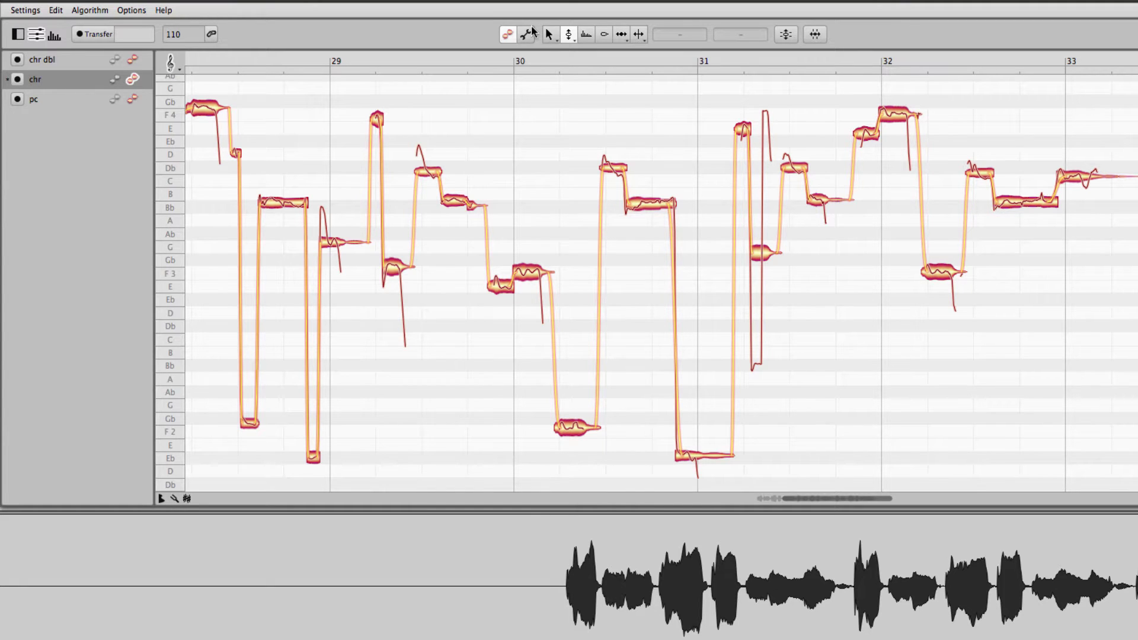
{"action": "left_click", "coordinate": [528, 36]}
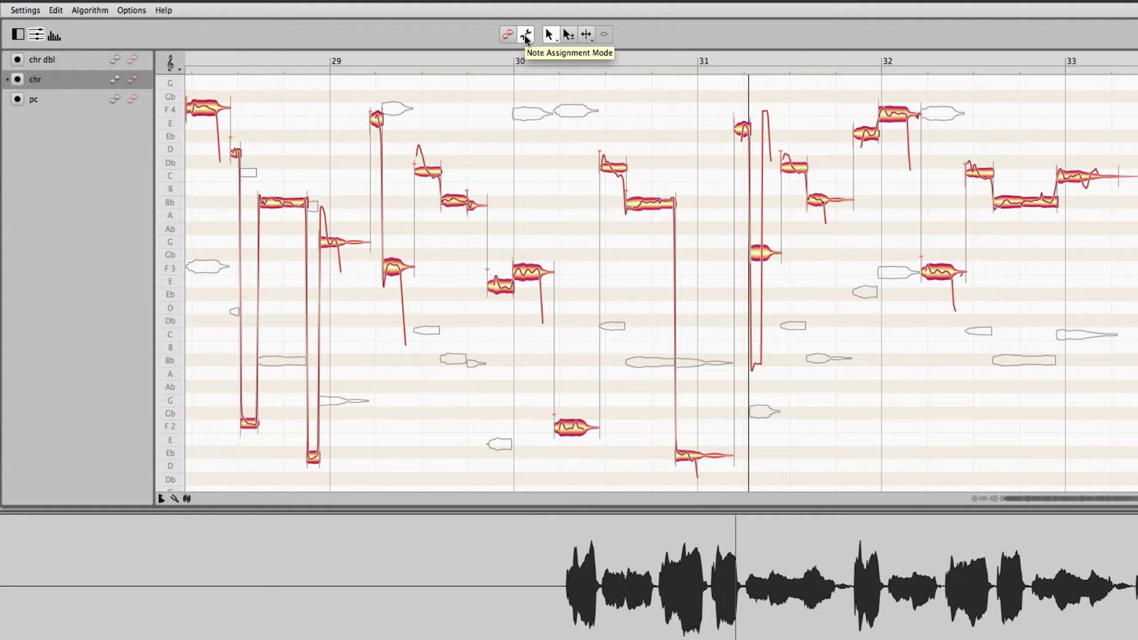
Step: Raise the misdetected low notes: F2 up to C, Eb up to Bb, and F2 up to Eb
{"action": "left_click_drag", "start_coordinate": [249, 426], "coordinate": [249, 172]}
{"action": "left_click", "coordinate": [313, 456]}
{"action": "left_click", "coordinate": [332, 242], "text": "shift"}
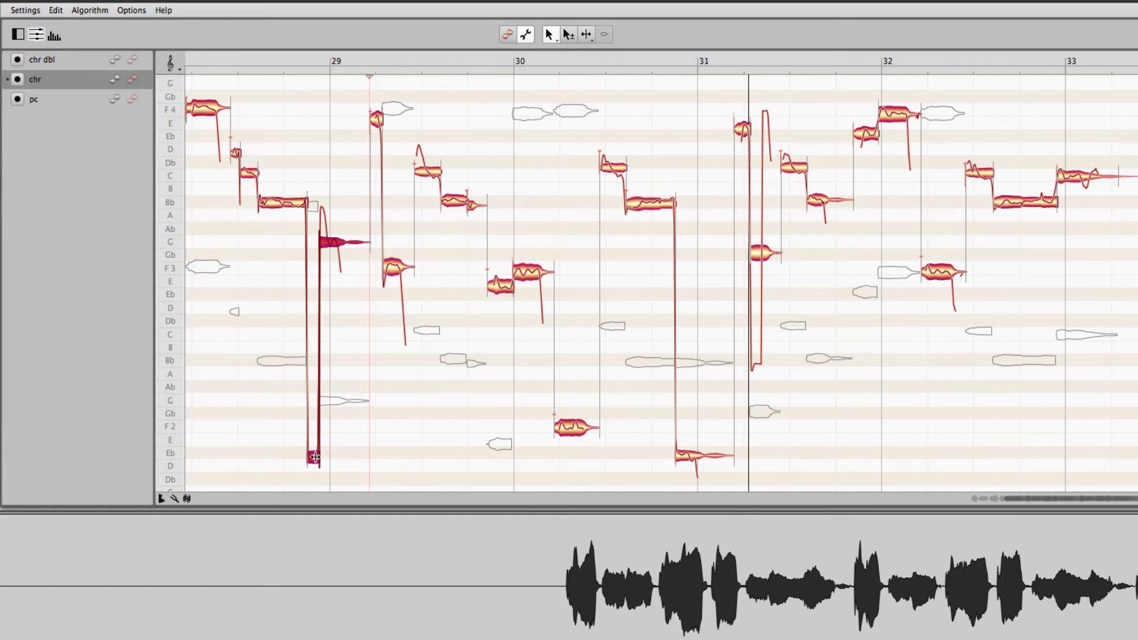
{"action": "left_click_drag", "start_coordinate": [321, 278], "coordinate": [321, 207]}
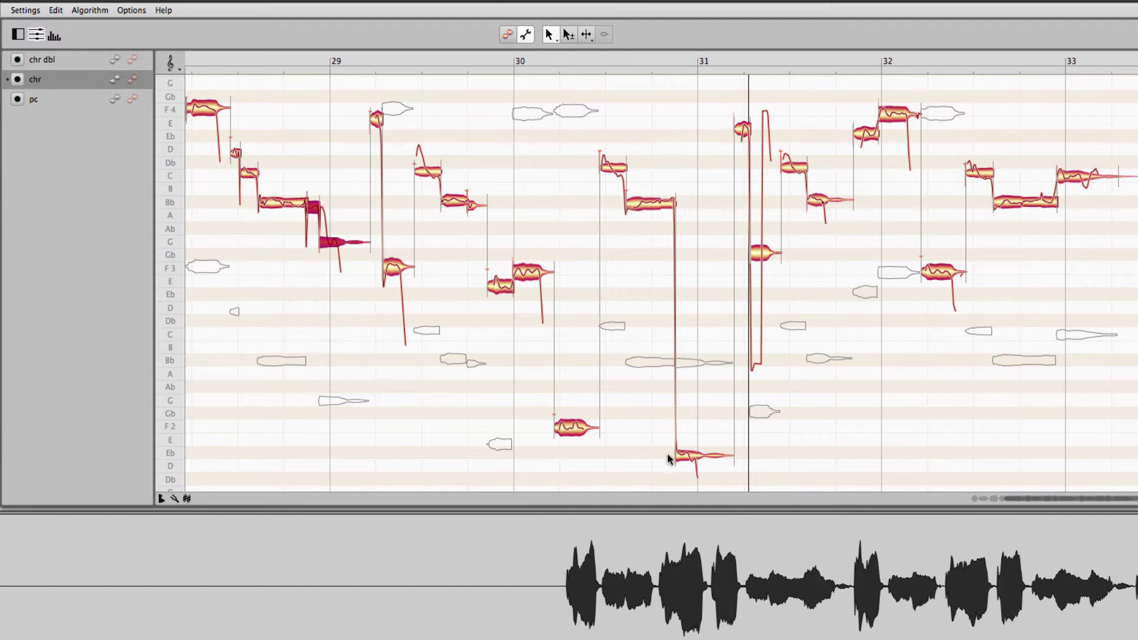
{"action": "left_click_drag", "start_coordinate": [574, 423], "coordinate": [571, 273]}
Step: Move the bar-31 Eb up to Bb and the bar-32 note to F4, then exit assignment mode
{"action": "left_click", "coordinate": [691, 459]}
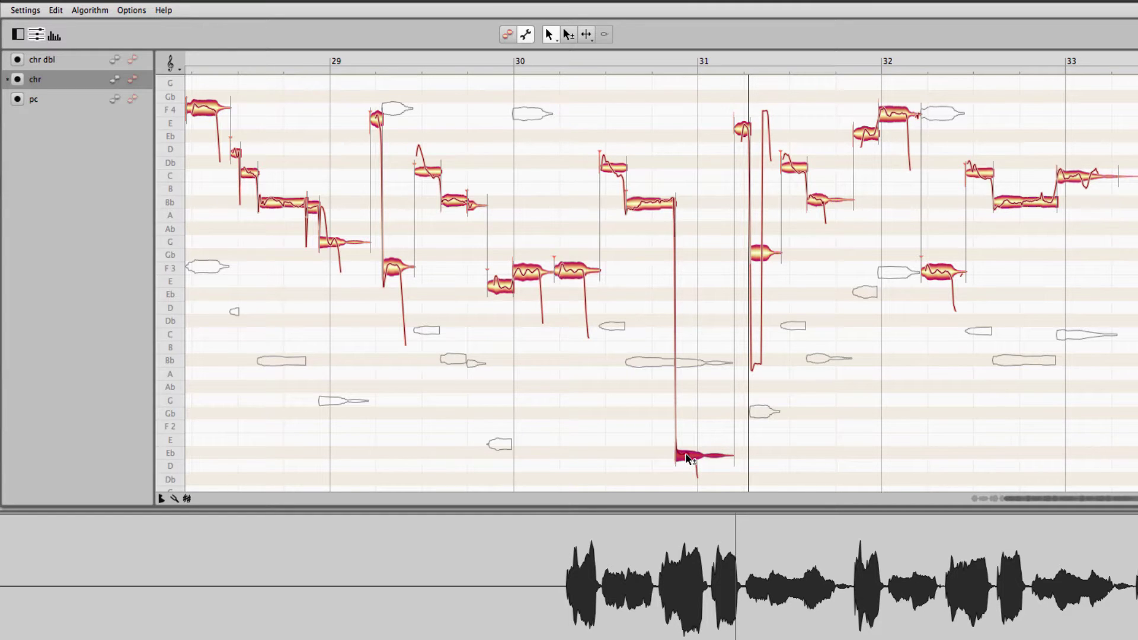
{"action": "left_click_drag", "start_coordinate": [690, 459], "coordinate": [691, 206]}
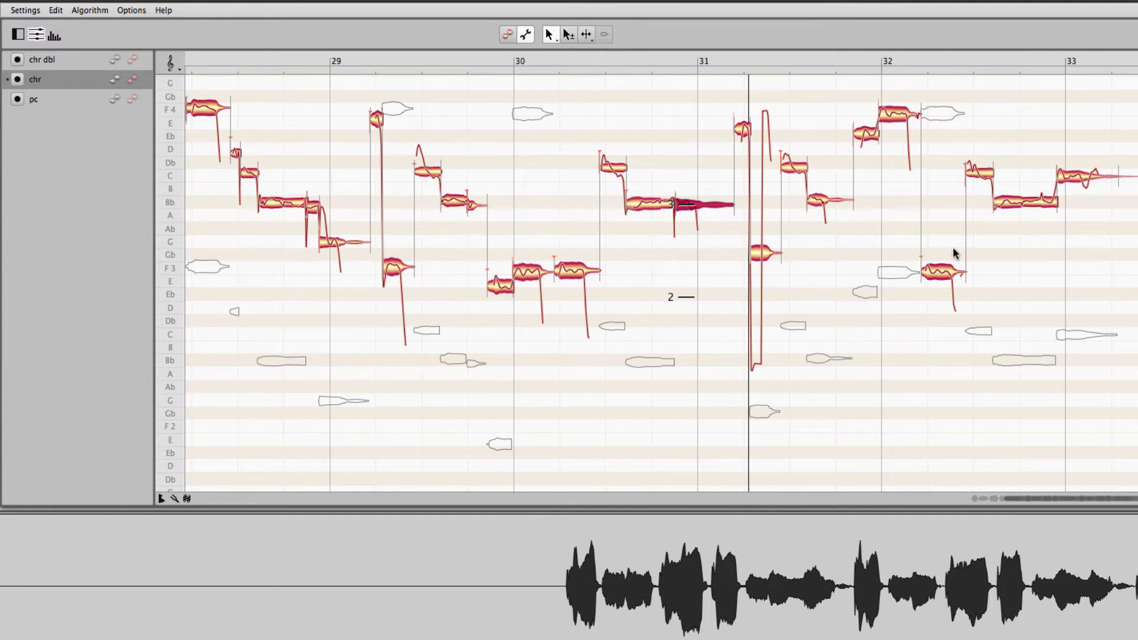
{"action": "left_click", "coordinate": [943, 272]}
{"action": "double_click", "coordinate": [942, 118]}
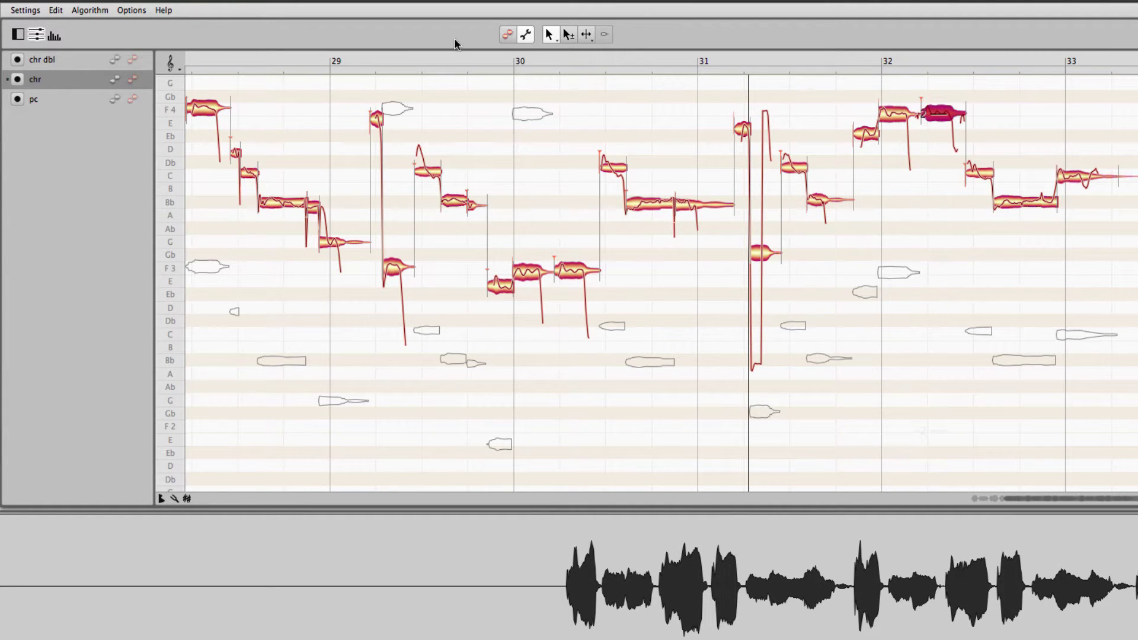
{"action": "left_click", "coordinate": [508, 34]}
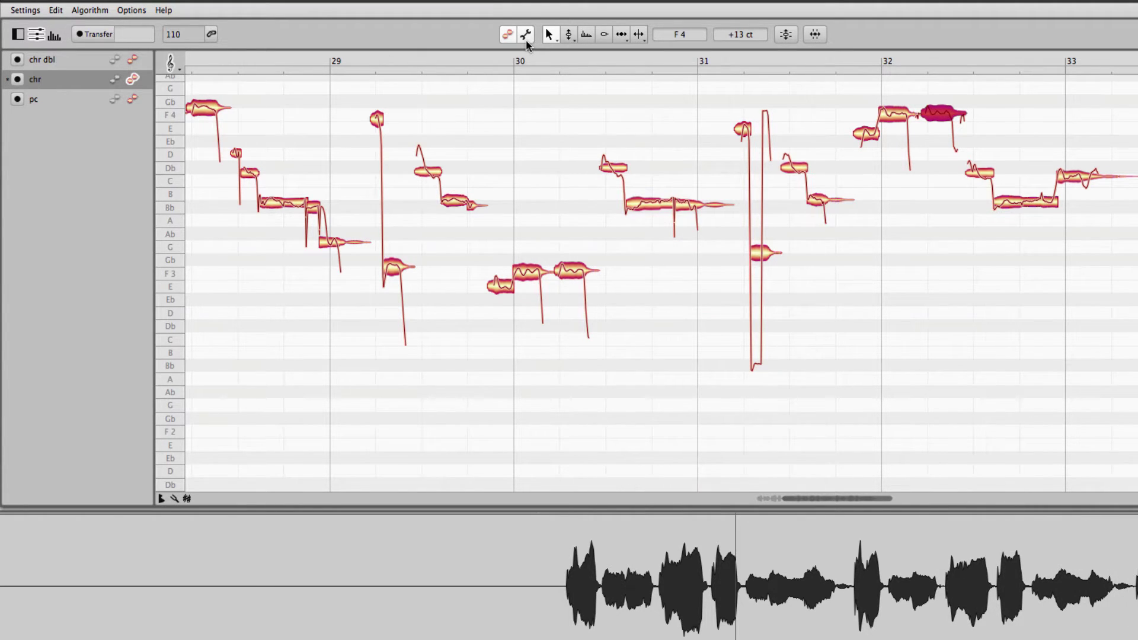
Step: Use the Note Separation tool to move the stray note just after bar 31 down to Bb
{"action": "left_click", "coordinate": [526, 34]}
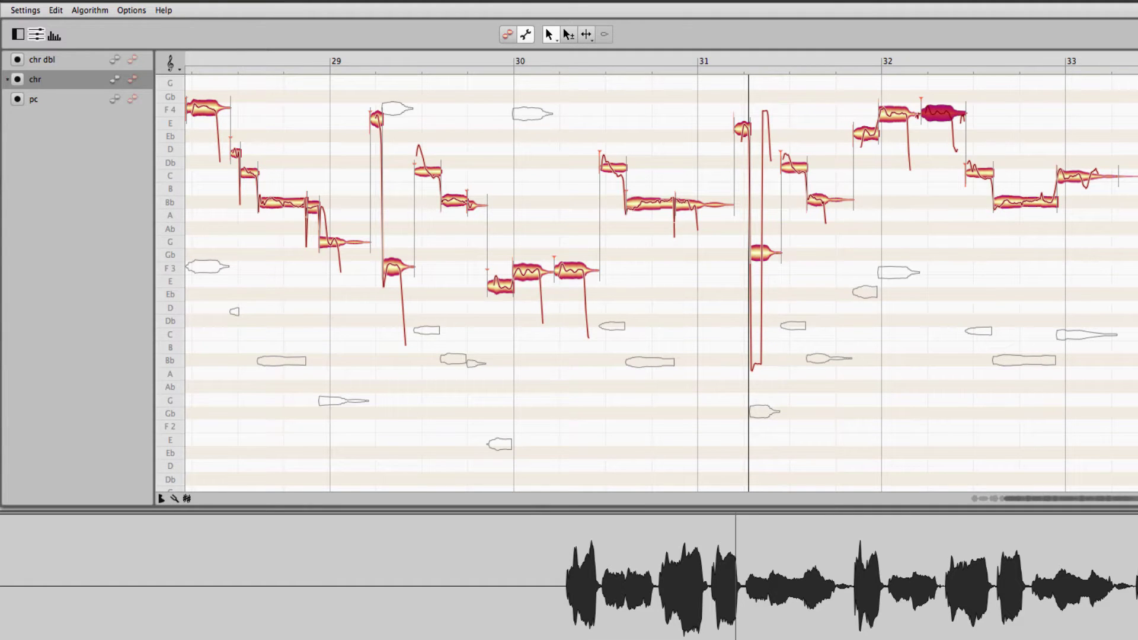
{"action": "scroll", "coordinate": [856, 247], "scroll_direction": "up", "scroll_amount": 3}
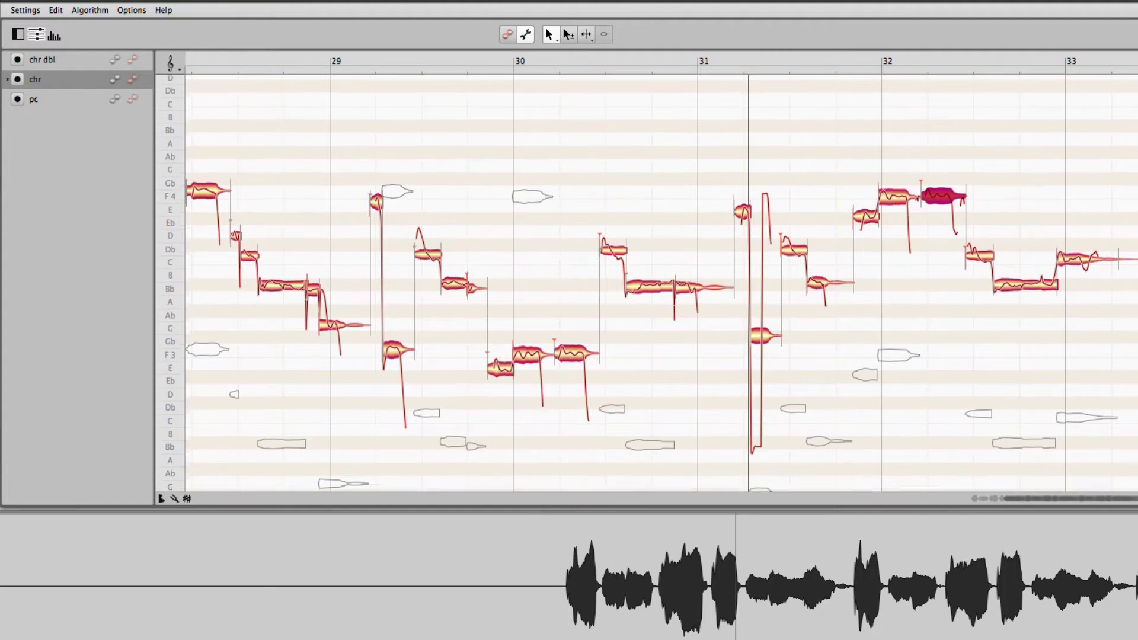
{"action": "right_click", "coordinate": [856, 247]}
{"action": "left_click", "coordinate": [450, 62]}
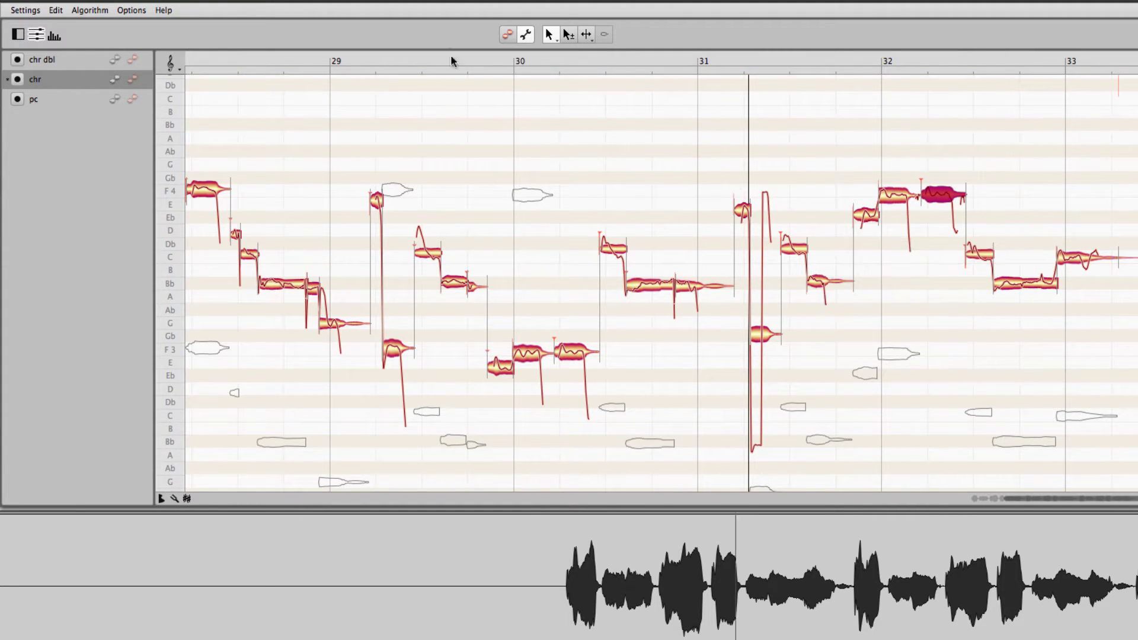
{"action": "left_click", "coordinate": [511, 34]}
{"action": "right_click", "coordinate": [829, 270]}
{"action": "left_click", "coordinate": [916, 267]}
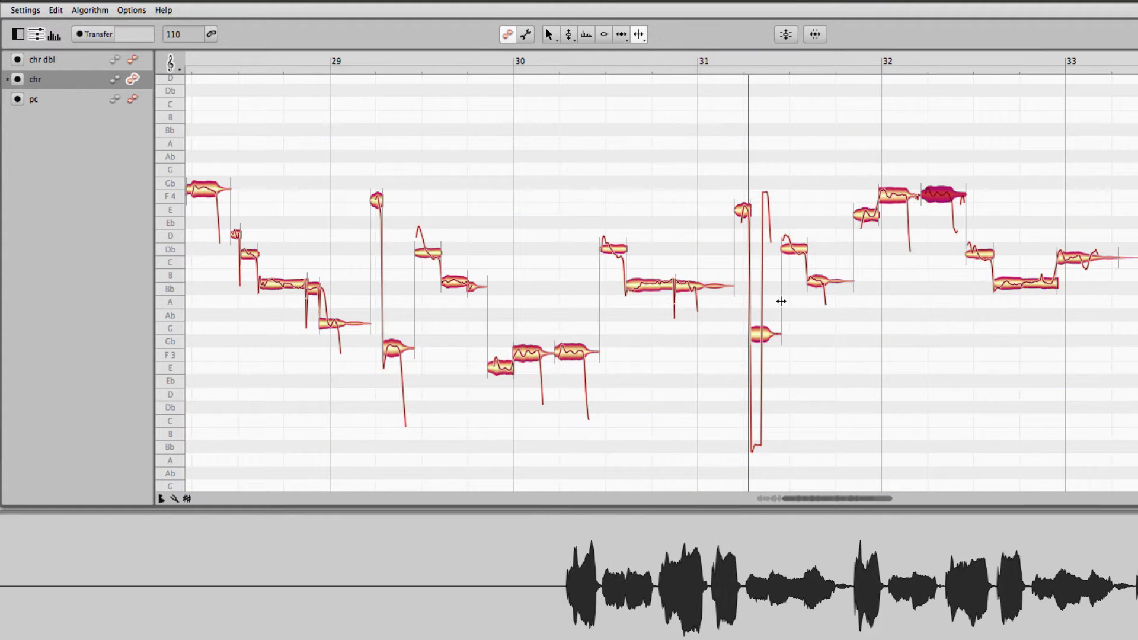
{"action": "left_click_drag", "start_coordinate": [763, 325], "coordinate": [761, 436]}
Step: With the Pitch Tool in note assignment, snap the selected note onto F4 and exit
{"action": "right_click", "coordinate": [607, 294]}
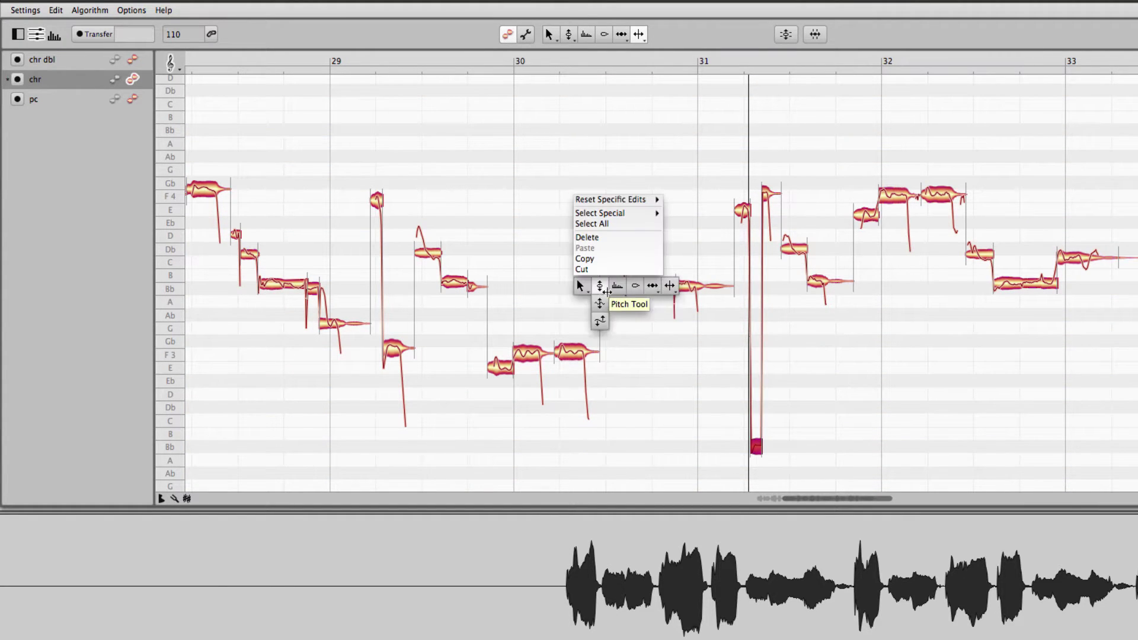
{"action": "left_click", "coordinate": [607, 289]}
{"action": "right_click", "coordinate": [607, 289]}
{"action": "left_click", "coordinate": [526, 35]}
{"action": "left_click", "coordinate": [526, 34]}
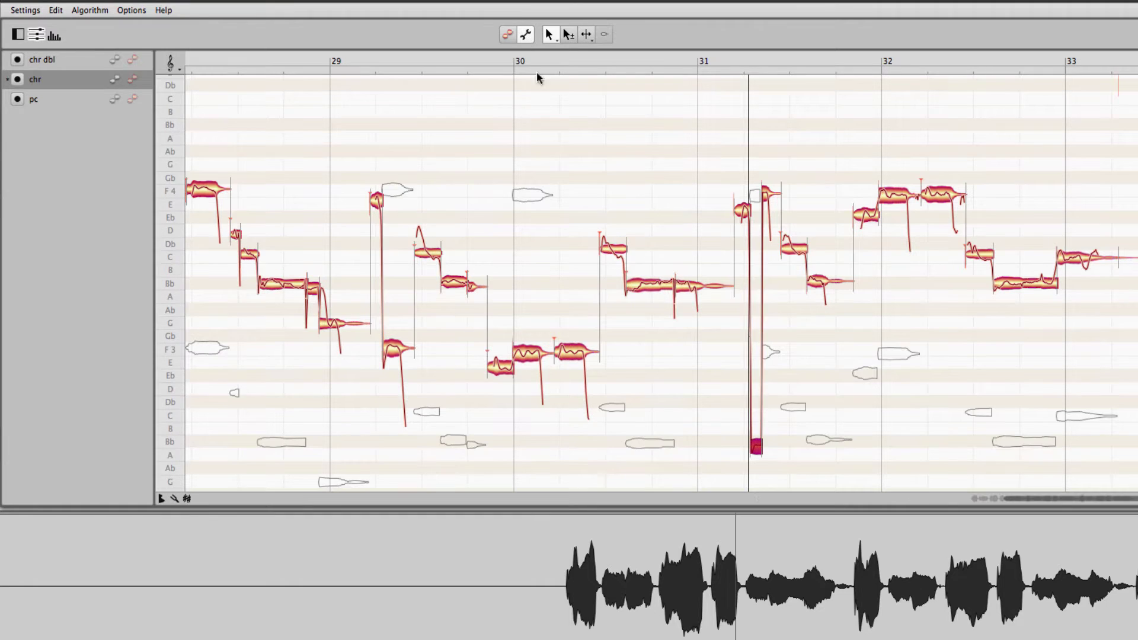
{"action": "double_click", "coordinate": [740, 198]}
{"action": "left_click", "coordinate": [519, 36]}
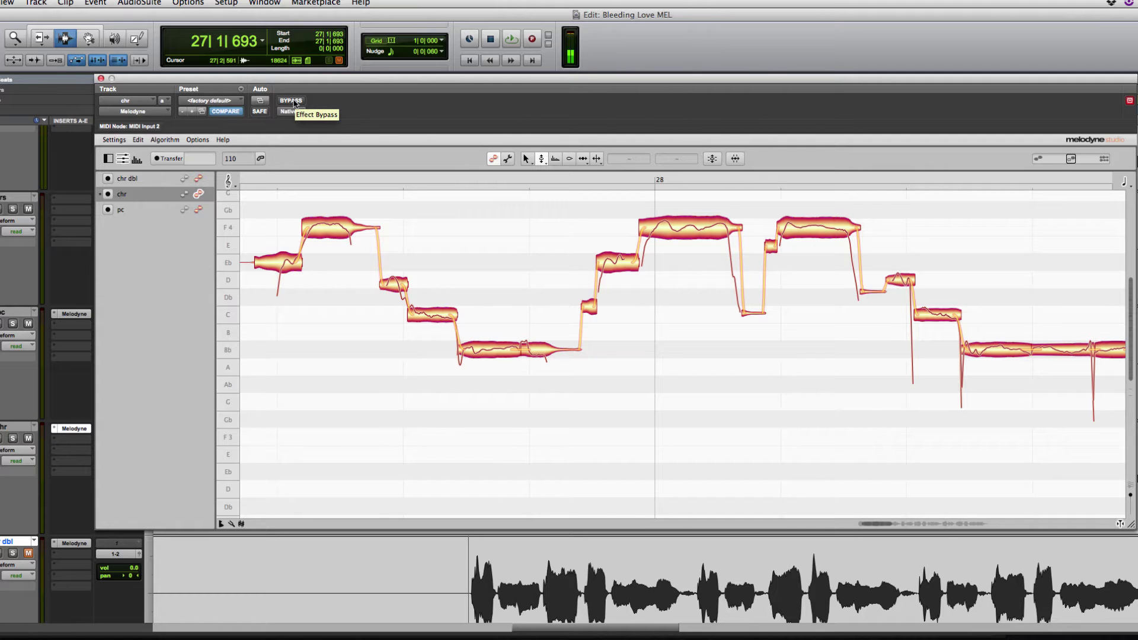
{"action": "left_click", "coordinate": [294, 102]}
{"action": "key", "text": "space"}
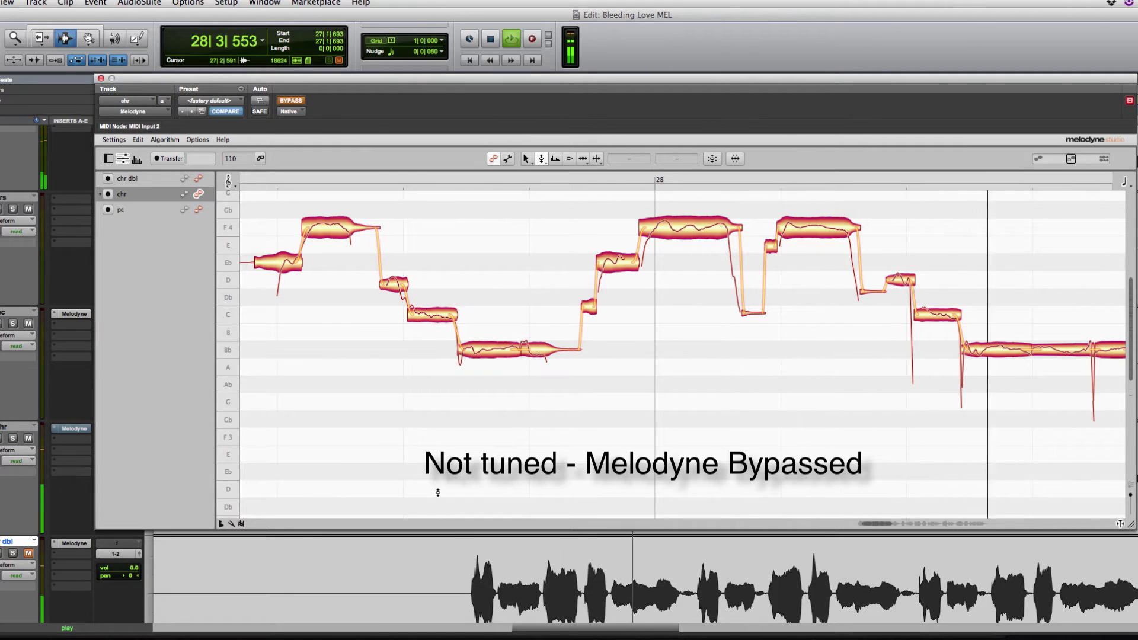
{"action": "key", "text": "space"}
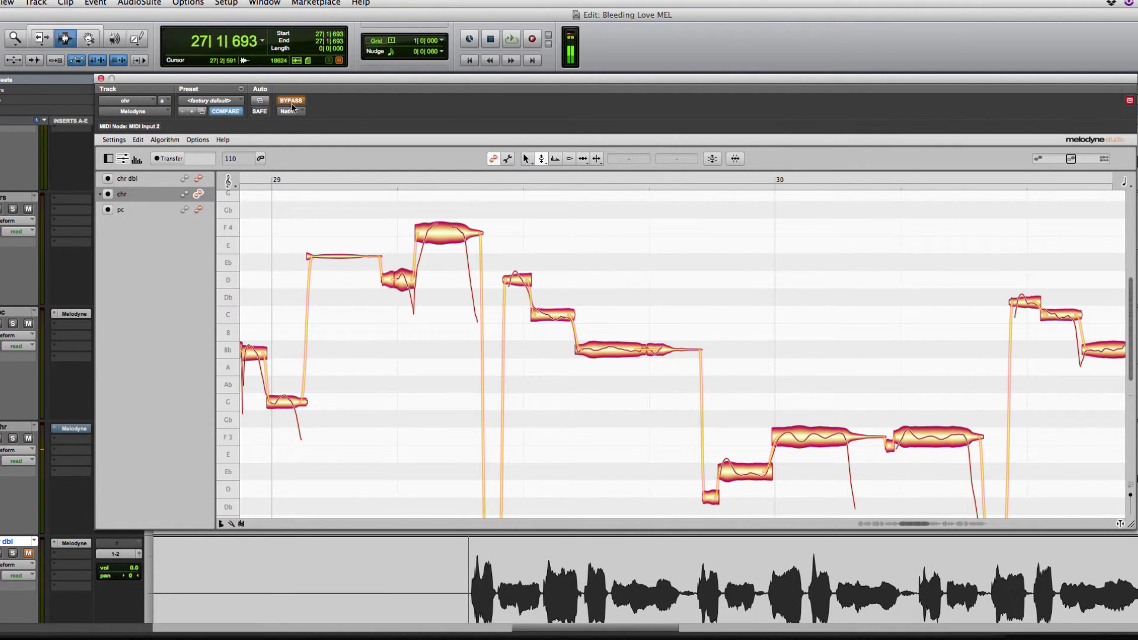
{"action": "key", "text": "space"}
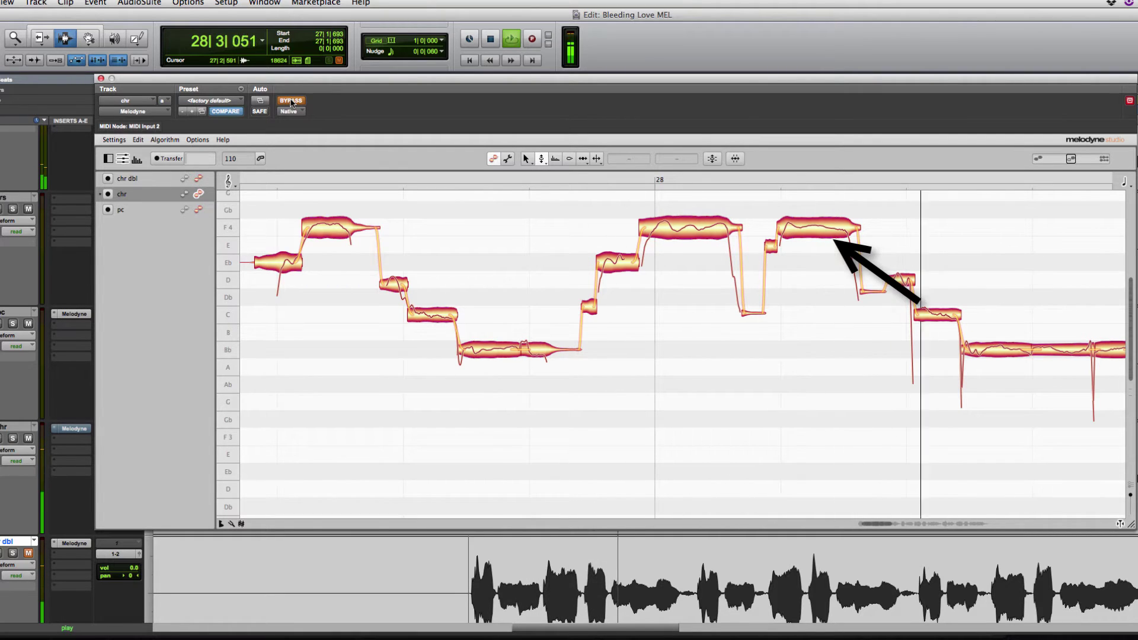
{"action": "key", "text": "space"}
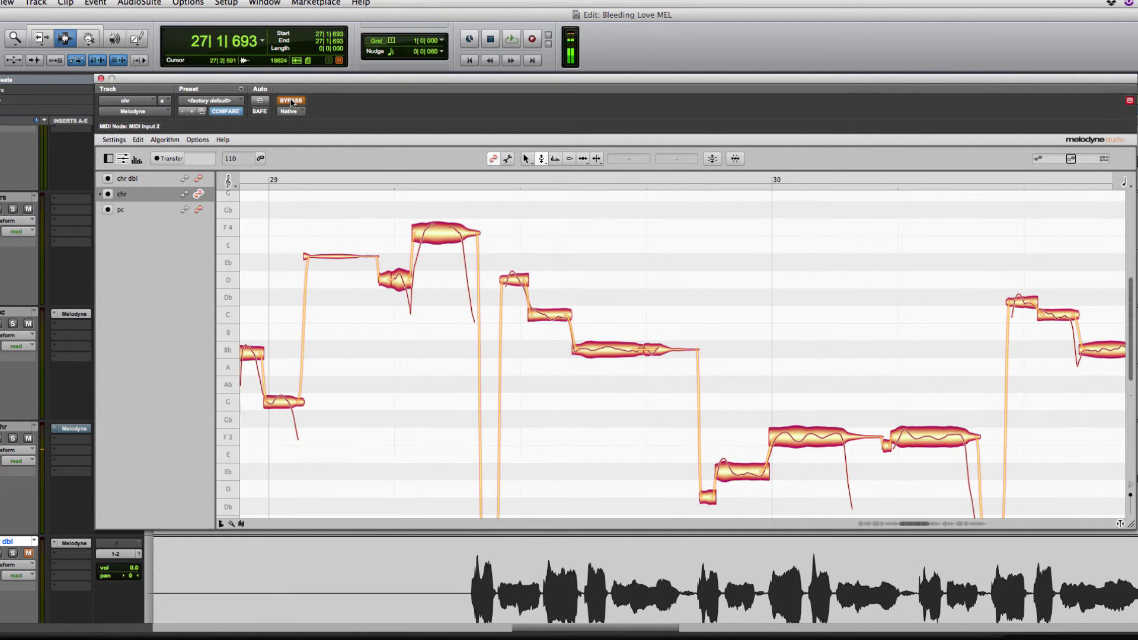
{"action": "left_click", "coordinate": [292, 102]}
{"action": "key", "text": "space"}
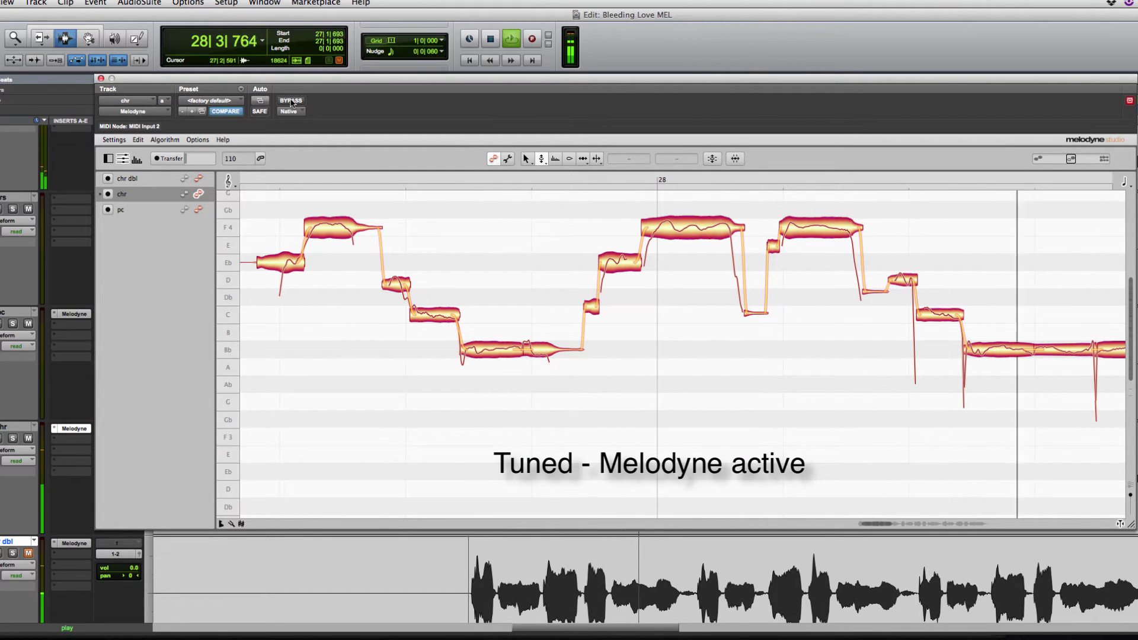
{"action": "key", "text": "space"}
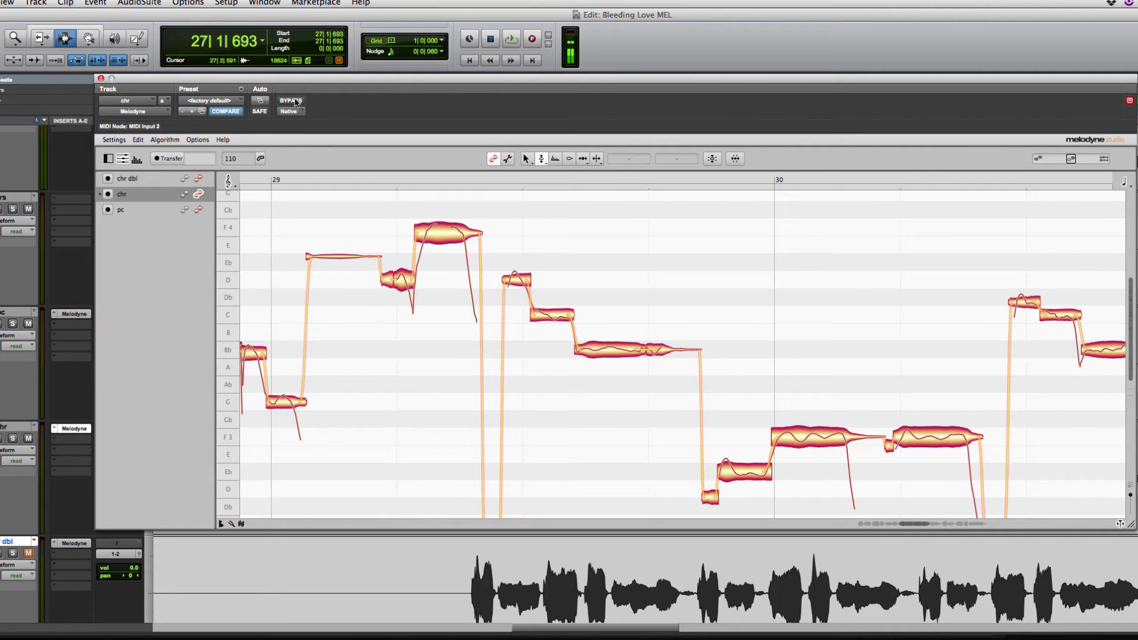
{"action": "key", "text": "space"}
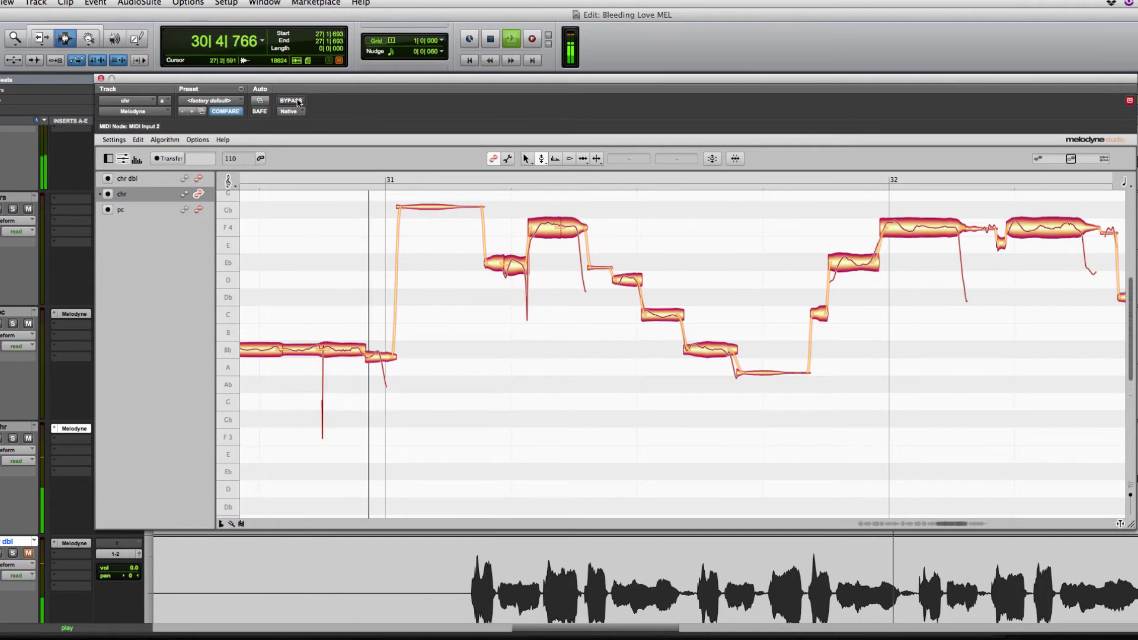
{"action": "key", "text": "space"}
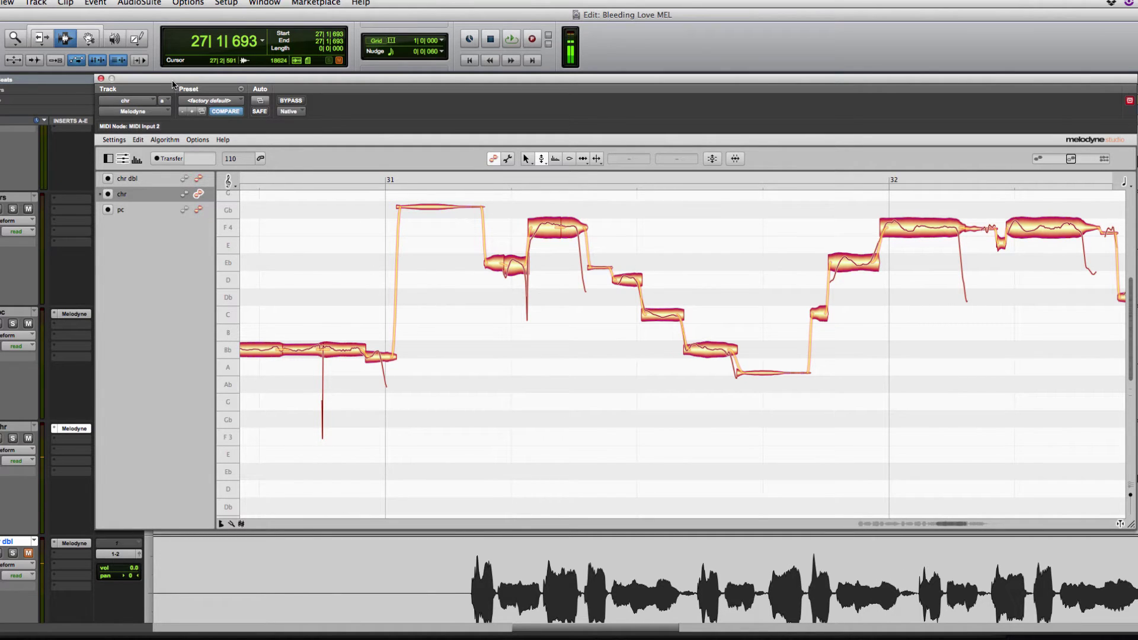
Step: Mute the lead chr track and show chr dbl's notes without the lead's reference
{"action": "left_click_drag", "start_coordinate": [173, 85], "coordinate": [175, 86]}
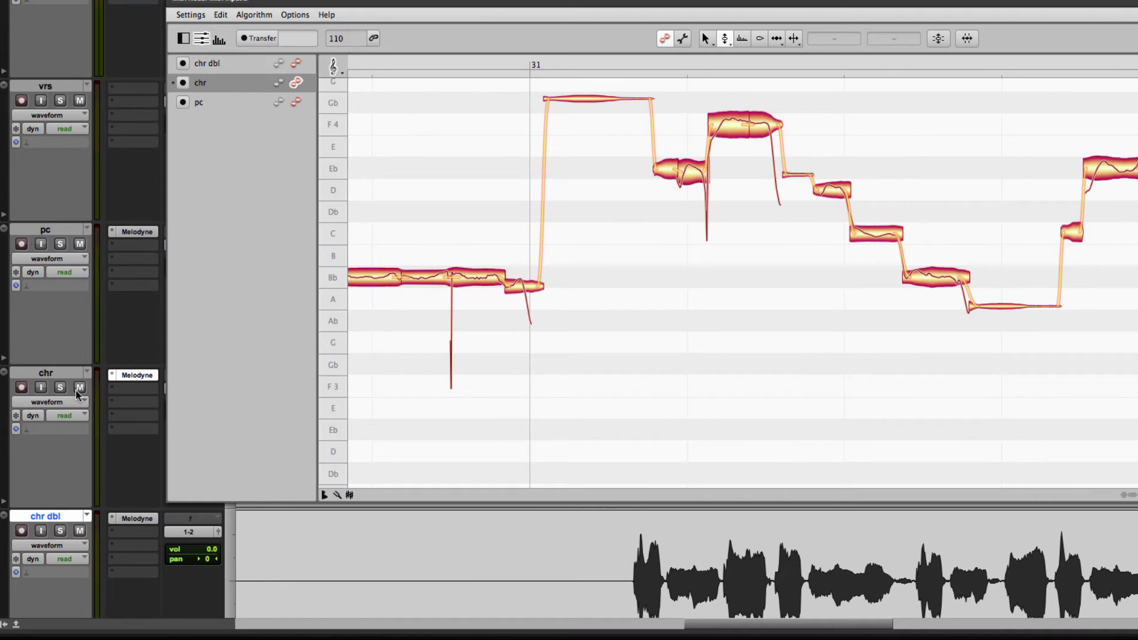
{"action": "left_click", "coordinate": [79, 390]}
{"action": "left_click", "coordinate": [137, 519]}
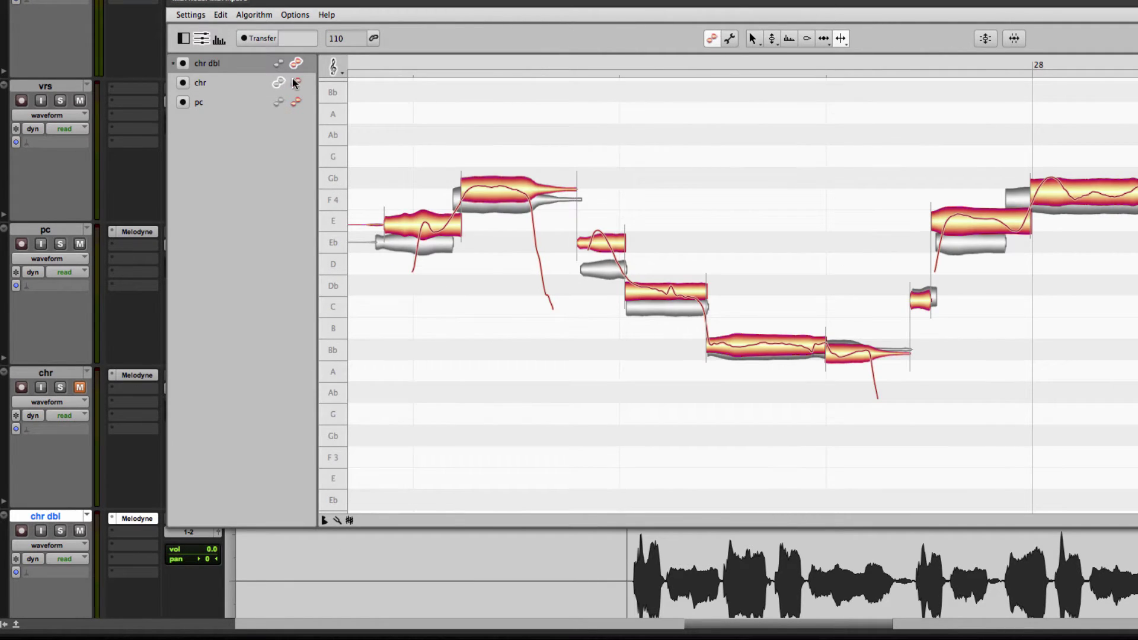
{"action": "left_click", "coordinate": [274, 84]}
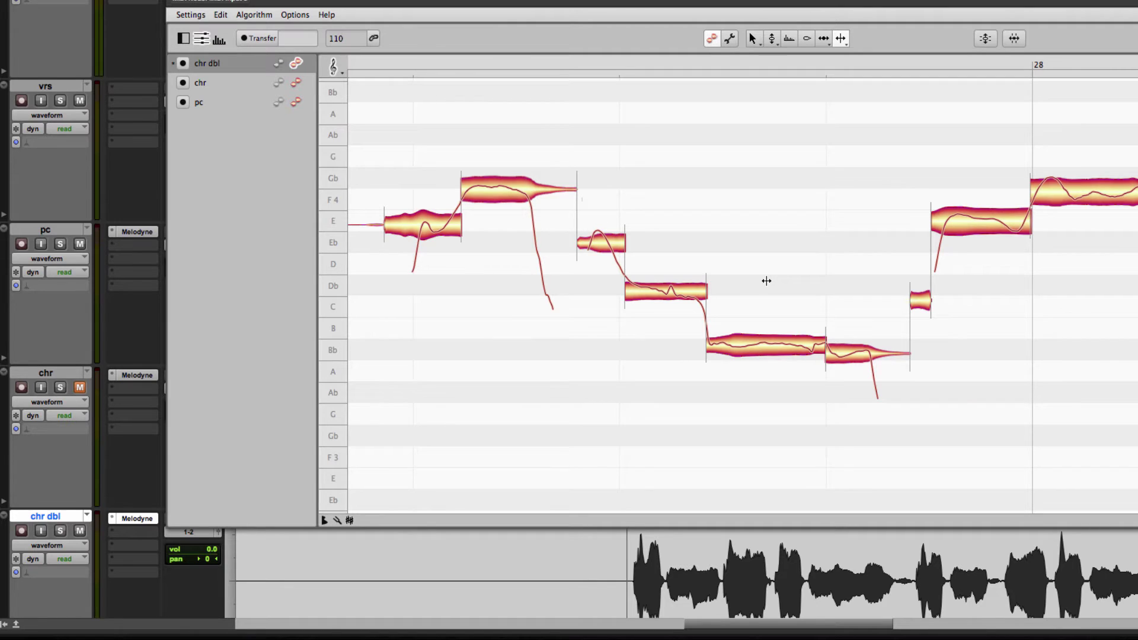
Step: Play the untuned chorus double from bar 28 twice to audition it
{"action": "key", "text": "space"}
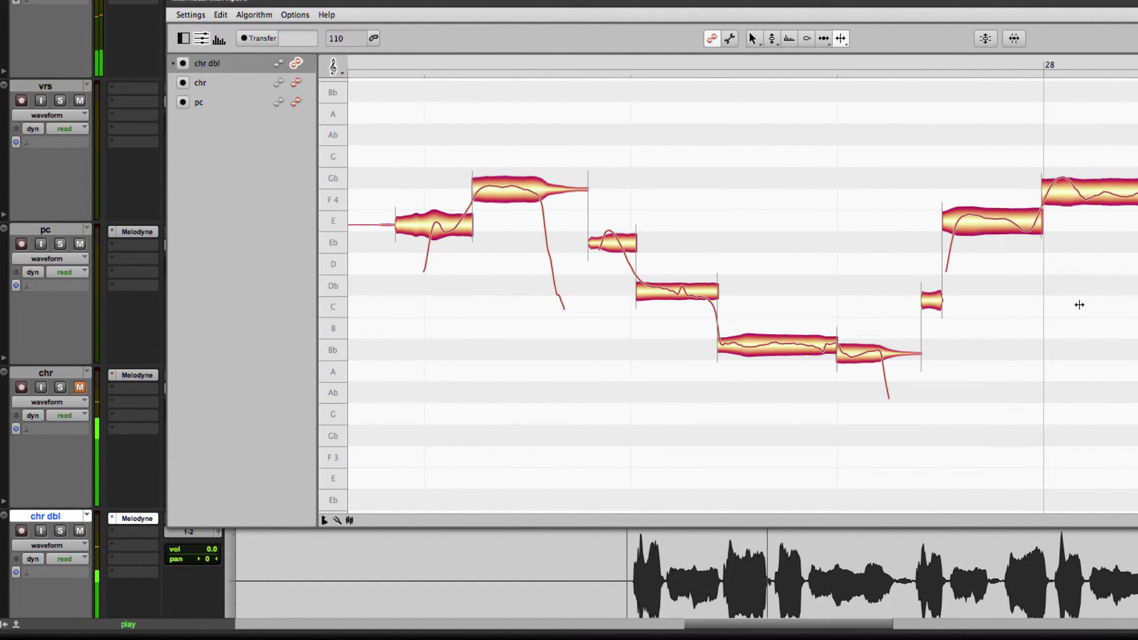
{"action": "key", "text": "space"}
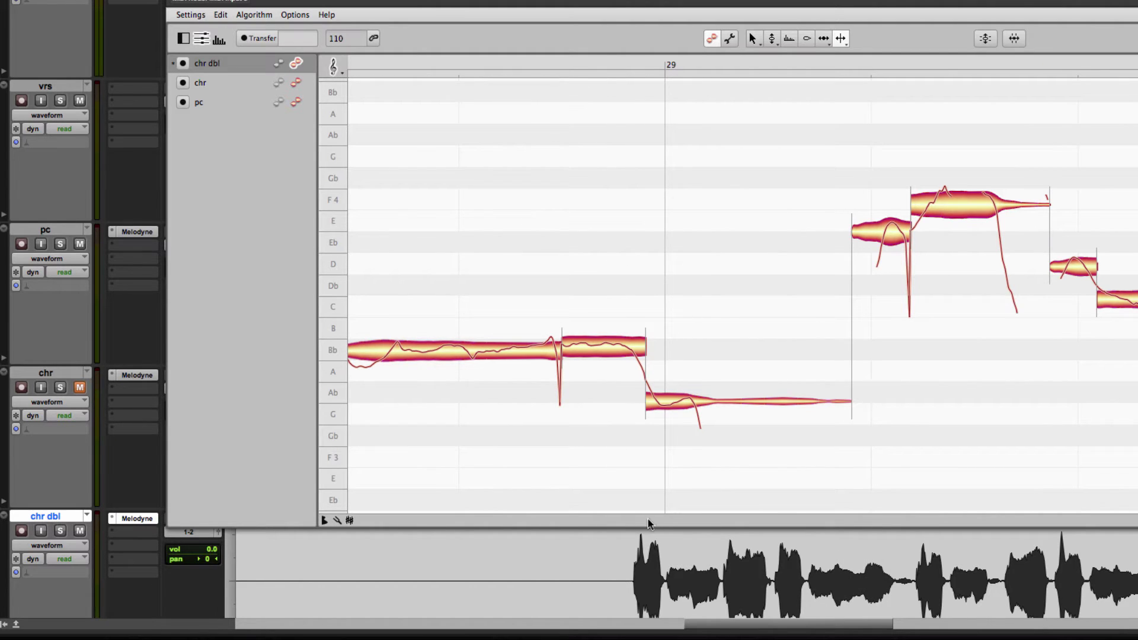
{"action": "key", "text": "space"}
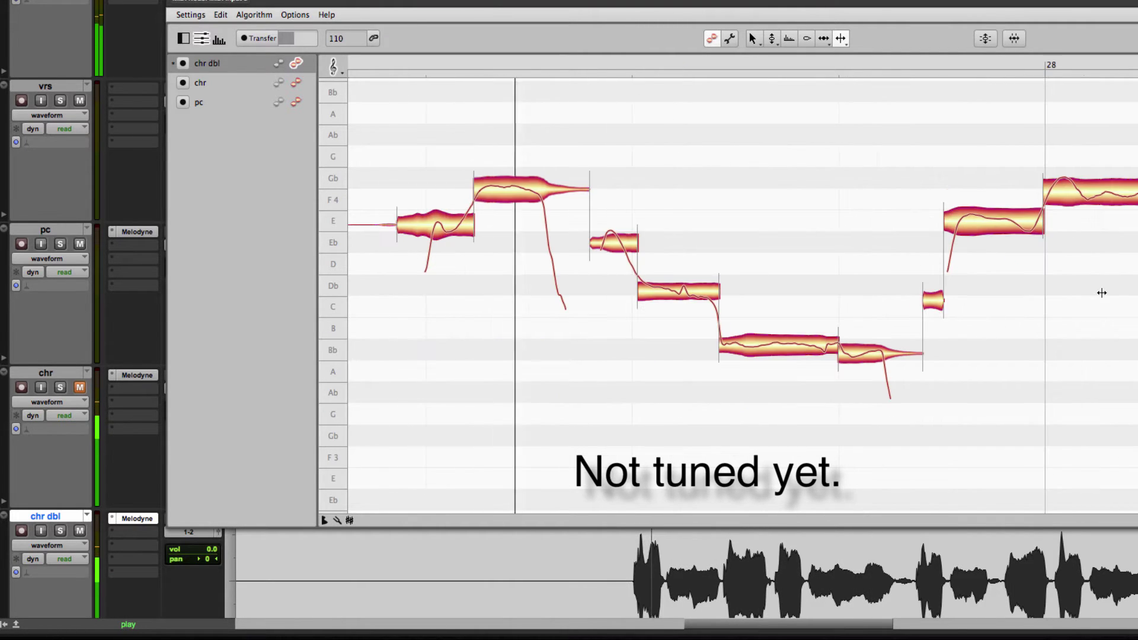
{"action": "key", "text": "space"}
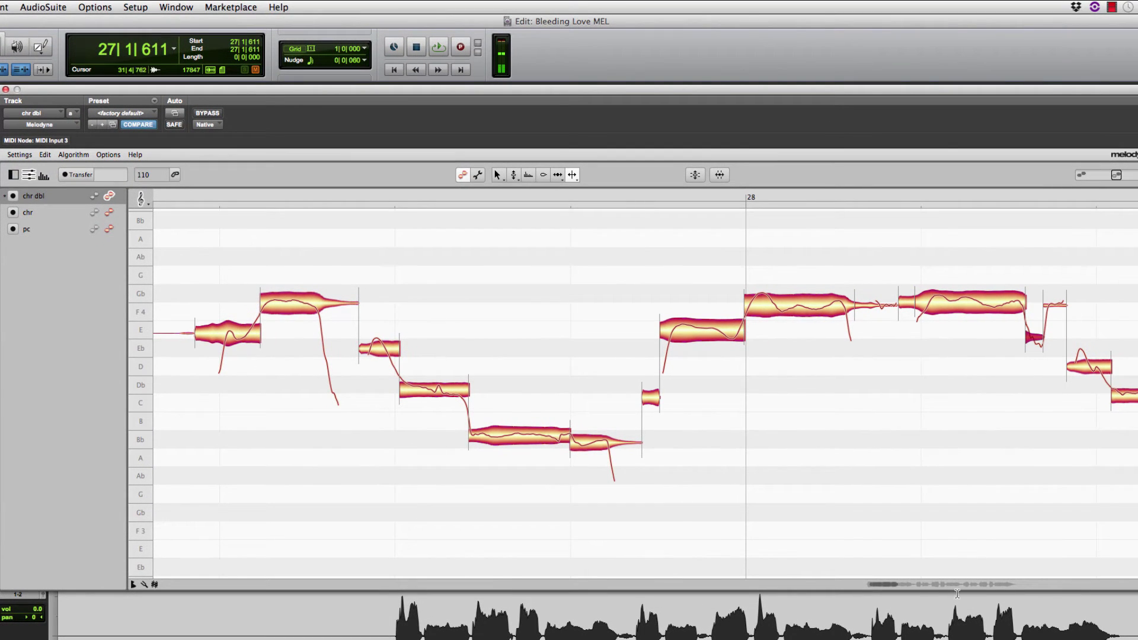
Step: Split the long Bb note and the low note before bar 29, then switch to the Pitch Tool
{"action": "left_click_drag", "start_coordinate": [880, 585], "coordinate": [900, 586]}
{"action": "double_click", "coordinate": [755, 440]}
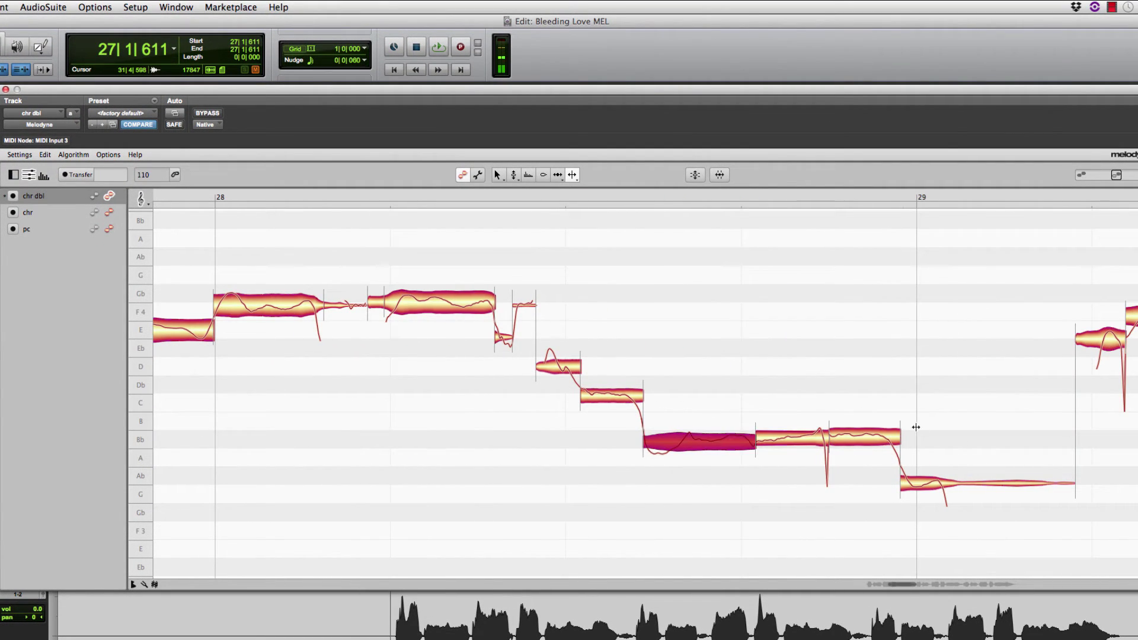
{"action": "double_click", "coordinate": [956, 483]}
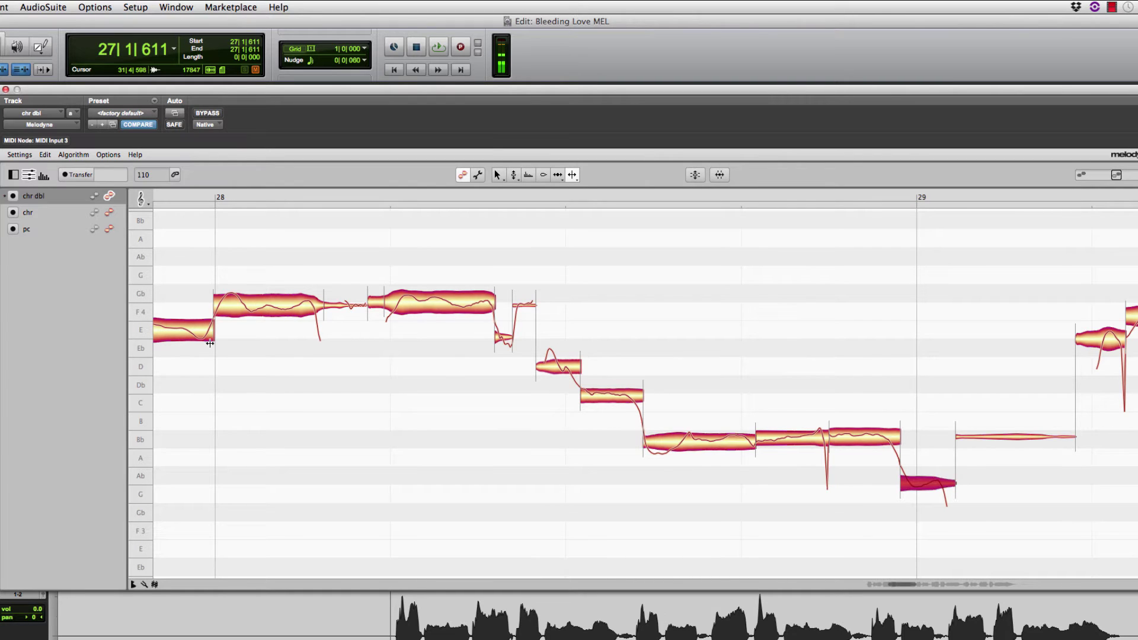
{"action": "right_click", "coordinate": [233, 269]}
{"action": "left_click", "coordinate": [157, 267]}
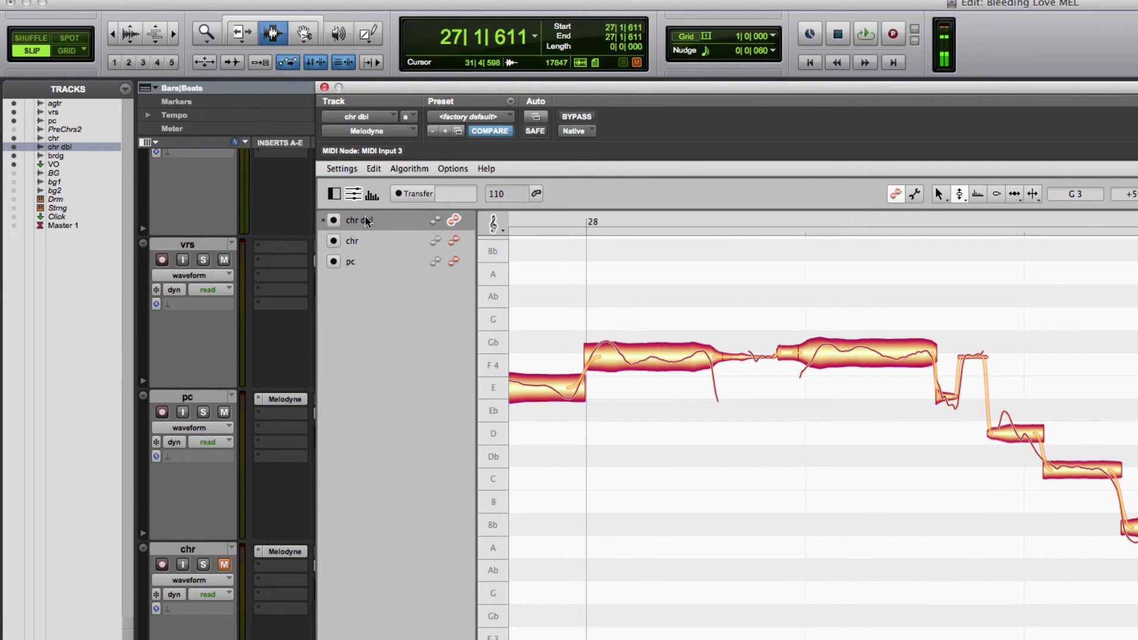
Step: Show the lead chr notes as a reference behind chr dbl, with pc's reference off
{"action": "left_click", "coordinate": [435, 240]}
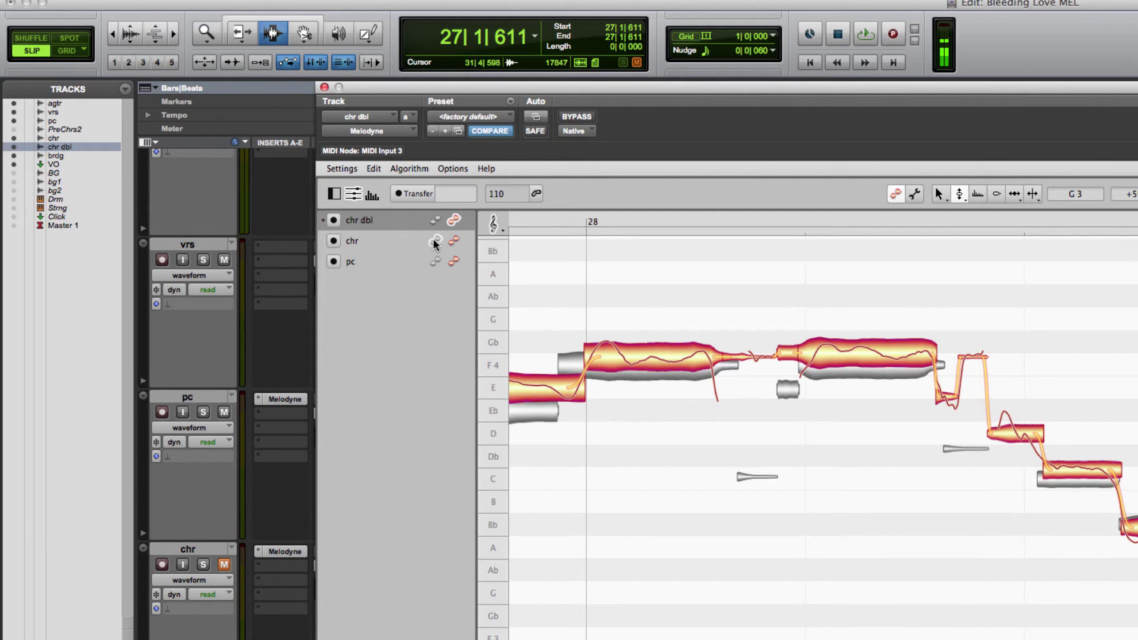
{"action": "left_click", "coordinate": [433, 258]}
{"action": "left_click", "coordinate": [434, 239]}
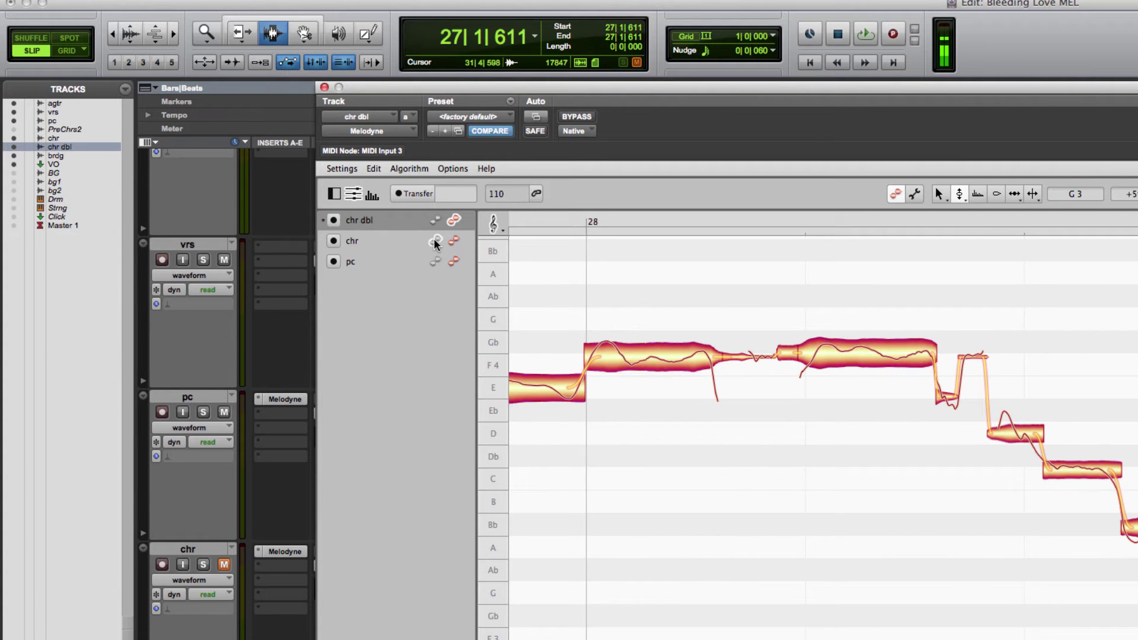
{"action": "left_click", "coordinate": [434, 239]}
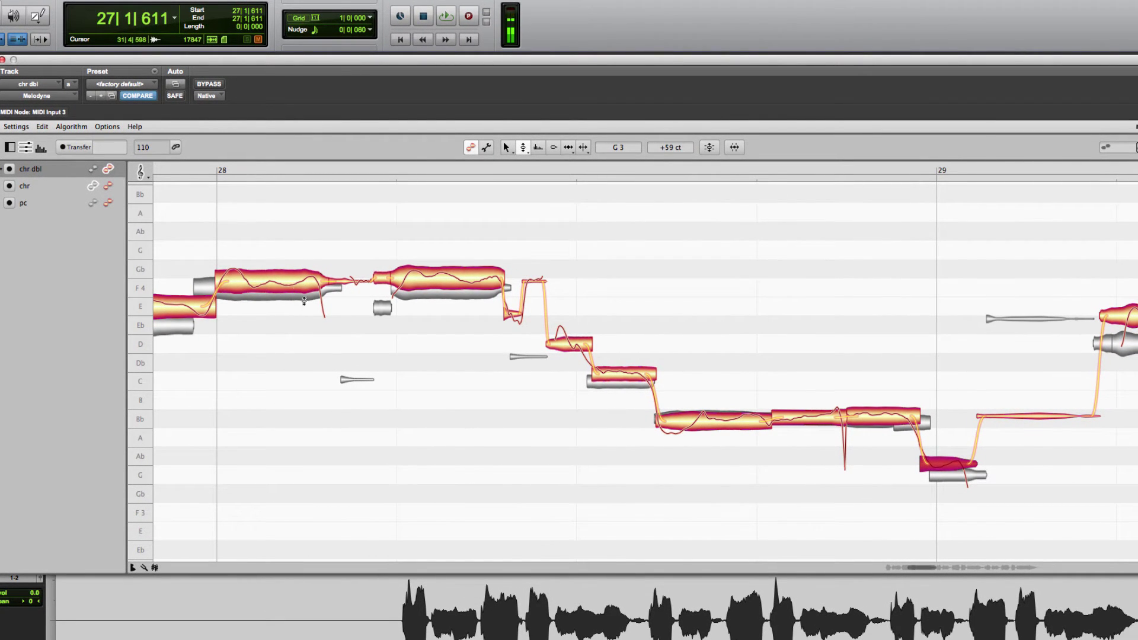
Step: Set the playback start just before bar 27 and audition the double against the reference
{"action": "left_click", "coordinate": [394, 616]}
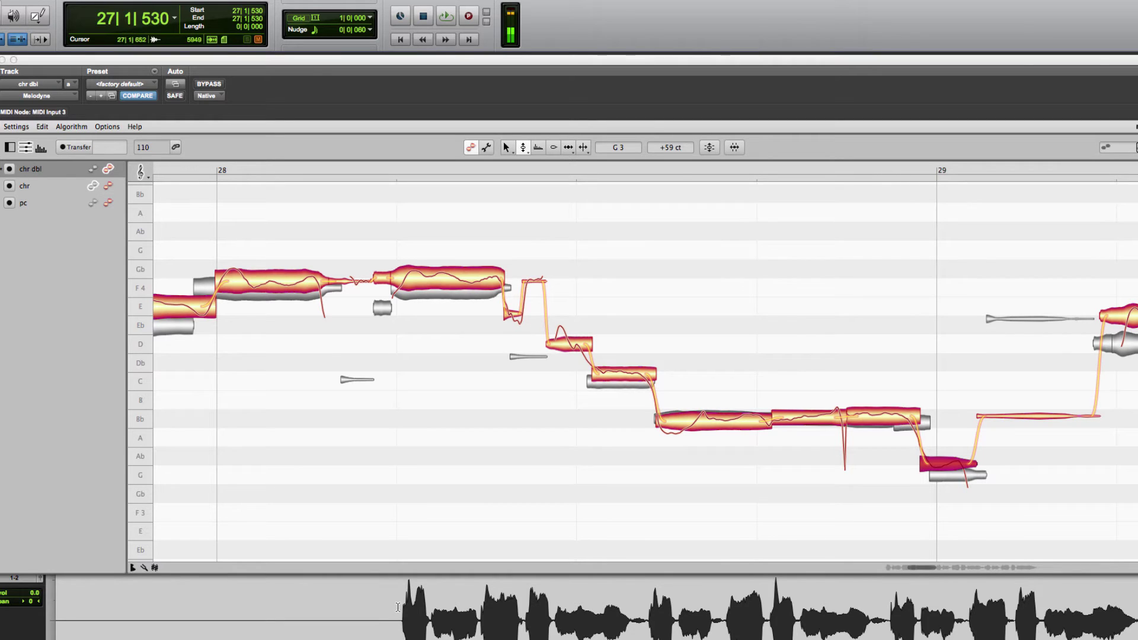
{"action": "left_click", "coordinate": [400, 599]}
{"action": "key", "text": "space"}
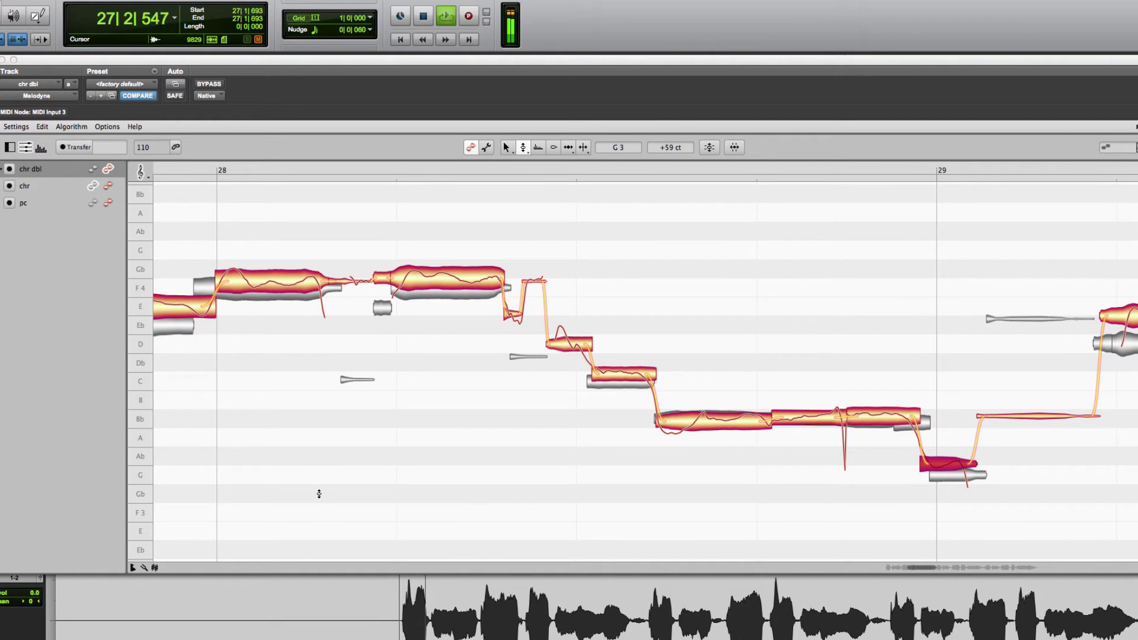
{"action": "left_click", "coordinate": [454, 505]}
{"action": "key", "text": "space"}
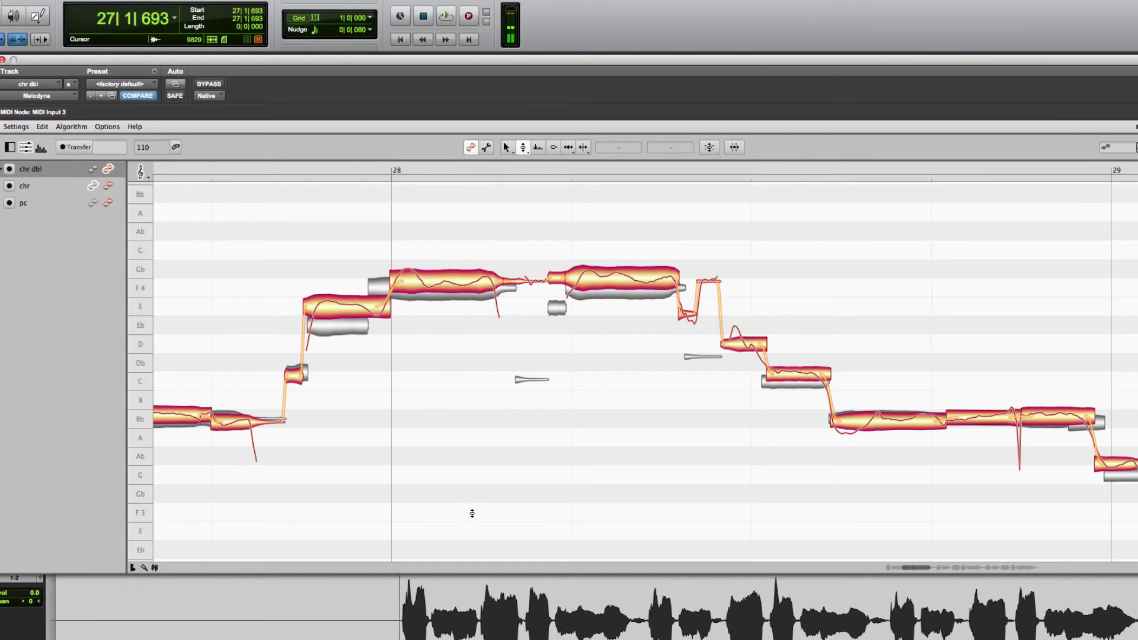
{"action": "key", "text": "space"}
{"action": "key", "text": "space"}
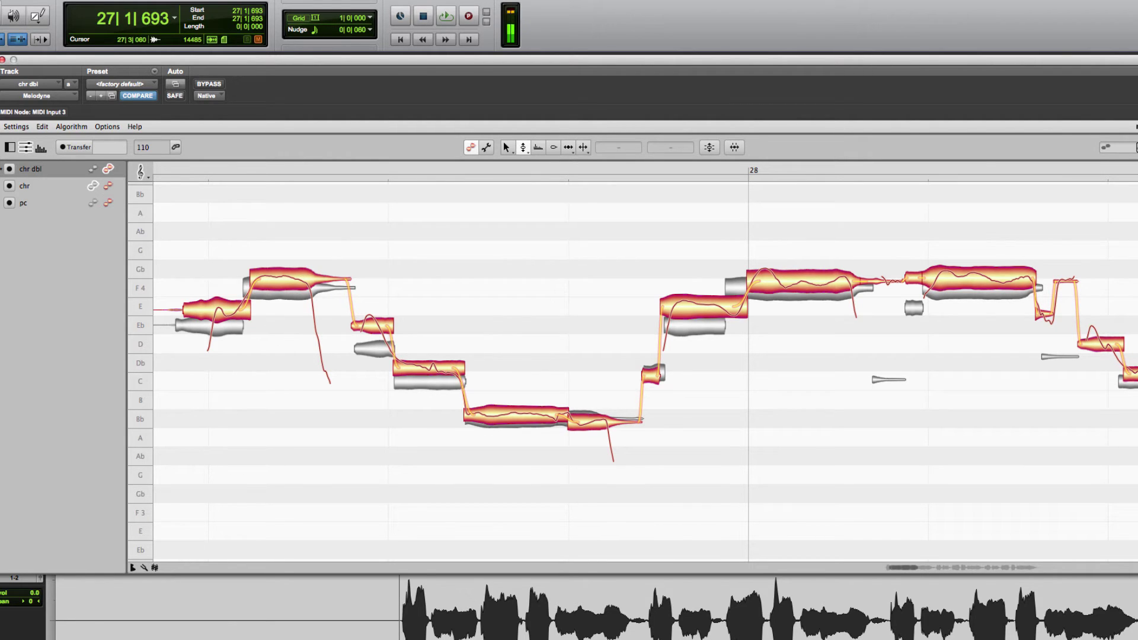
Step: Move the playback start to 27|1|652, replay the phrase, then pick the Pitch Tool
{"action": "left_click", "coordinate": [398, 598]}
{"action": "left_click", "coordinate": [398, 598]}
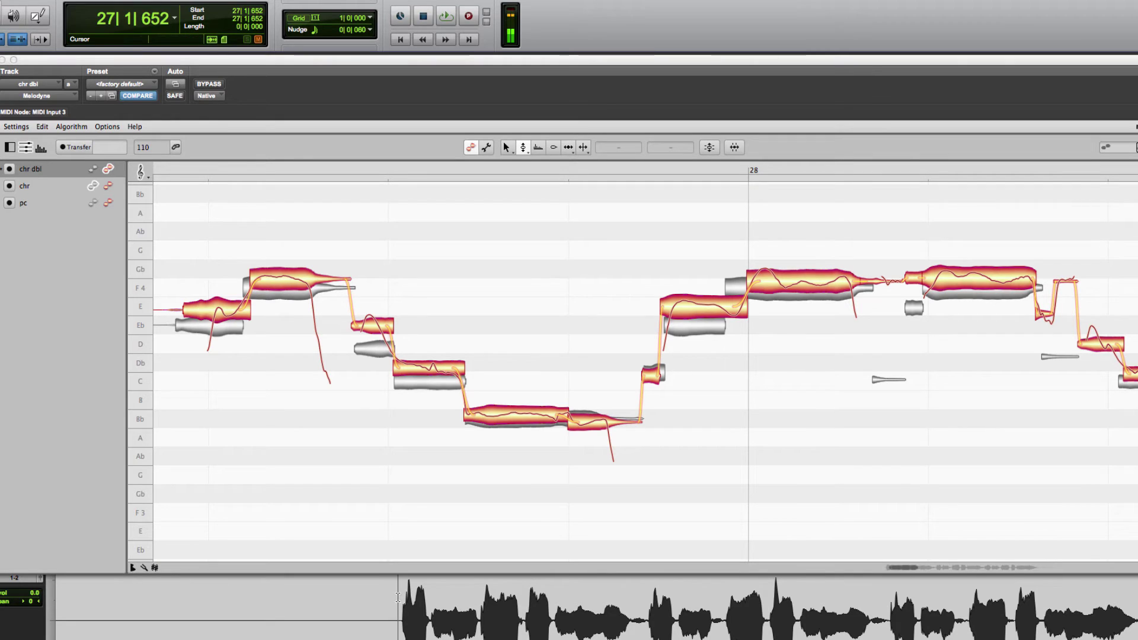
{"action": "key", "text": "space"}
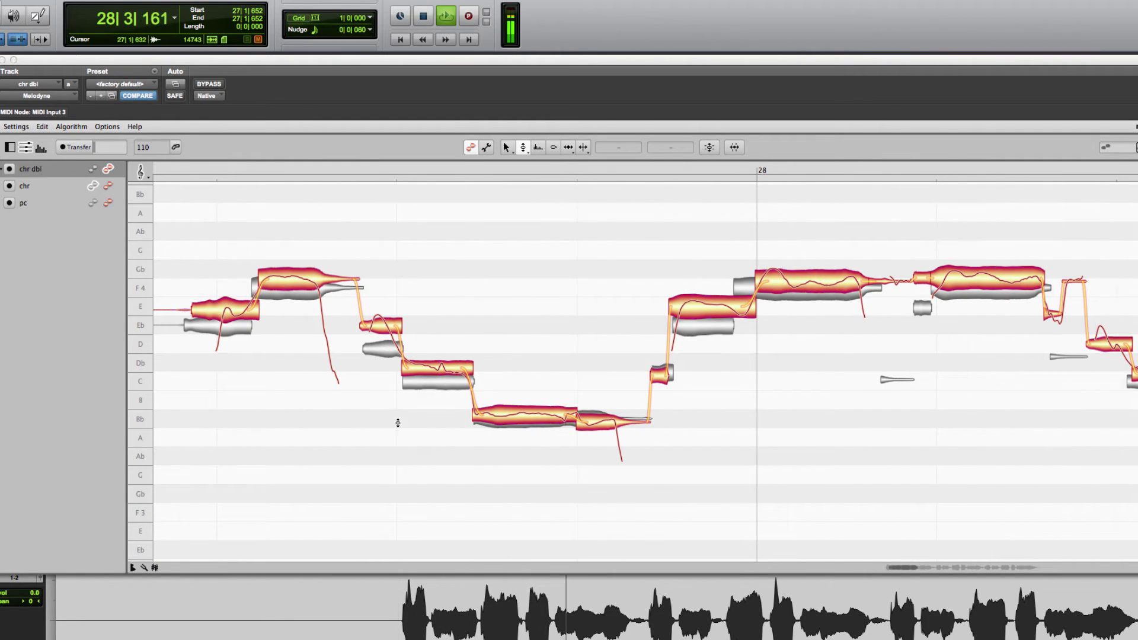
{"action": "key", "text": "space"}
{"action": "key", "text": "space"}
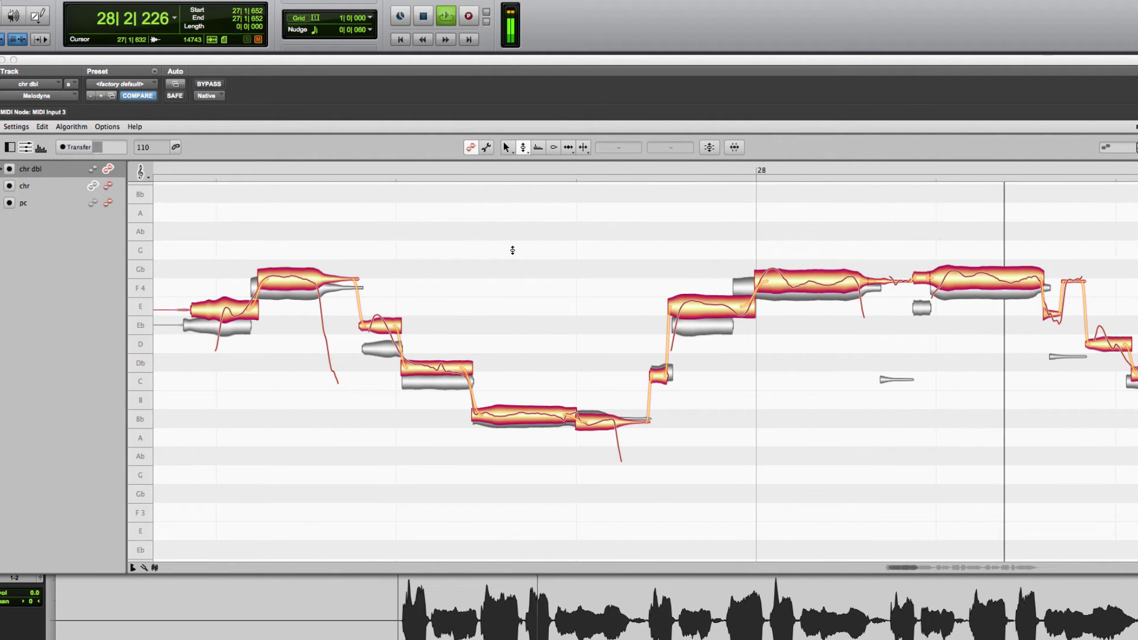
{"action": "key", "text": "space"}
{"action": "right_click", "coordinate": [411, 212]}
{"action": "left_click", "coordinate": [412, 213]}
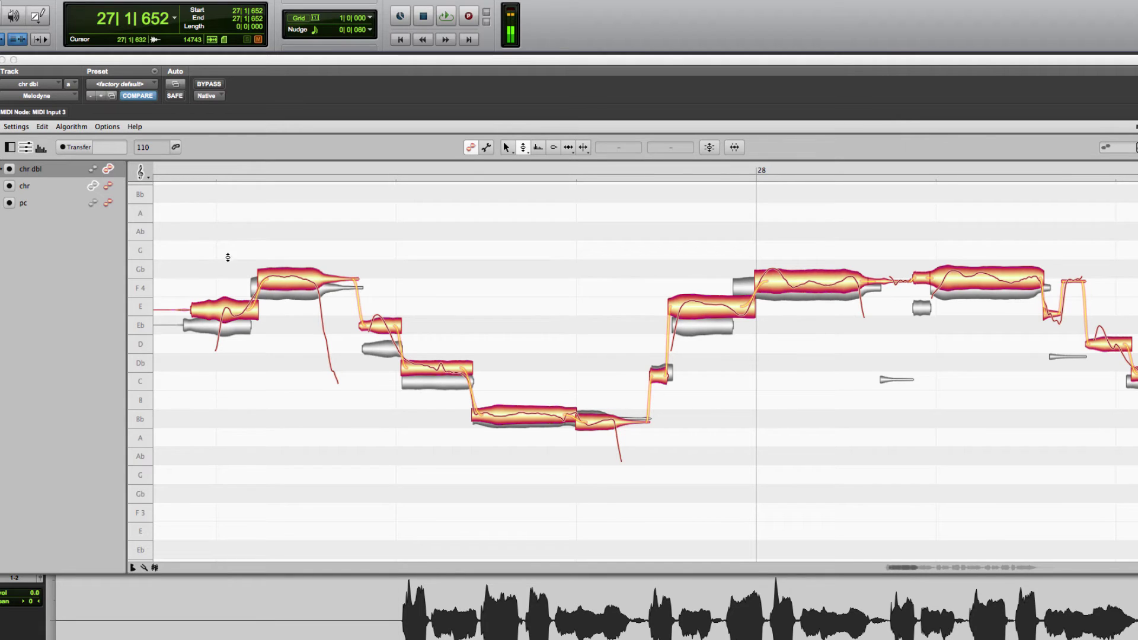
Step: Select the double's first two notes and snap them to the nearest semitone
{"action": "left_click_drag", "start_coordinate": [228, 257], "coordinate": [269, 327]}
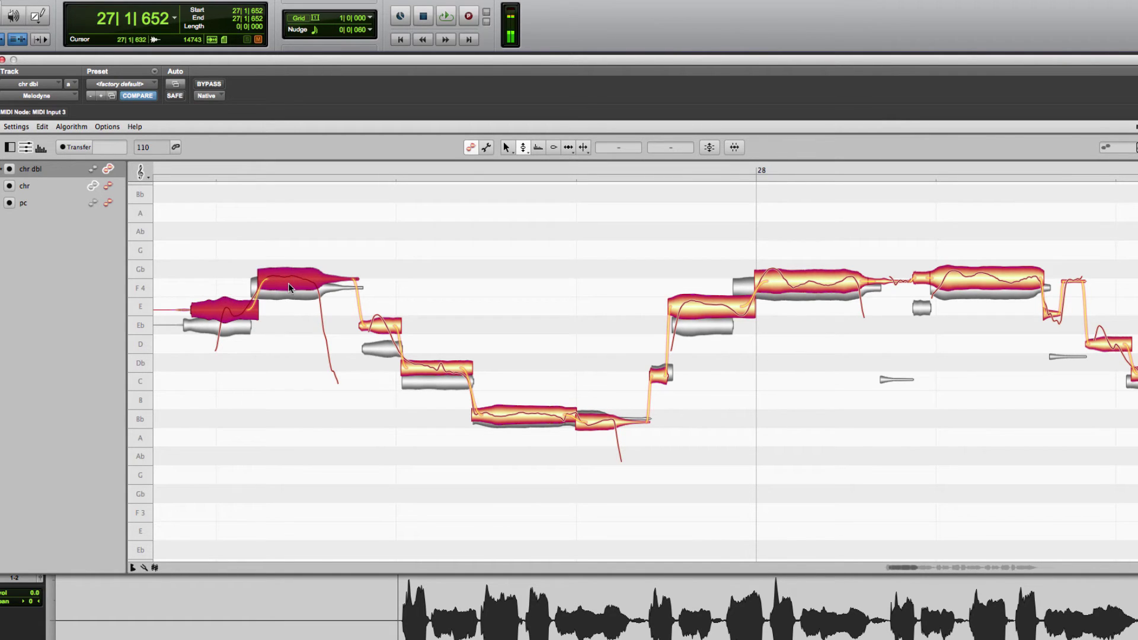
{"action": "left_click_drag", "start_coordinate": [221, 231], "coordinate": [1015, 433]}
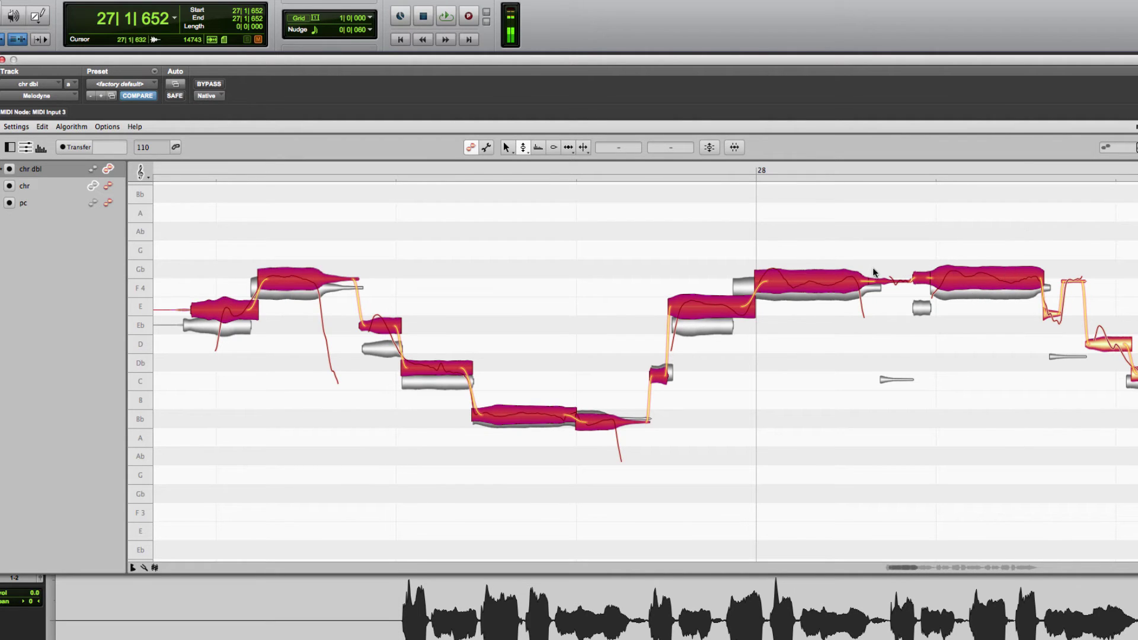
{"action": "left_click", "coordinate": [677, 221]}
{"action": "left_click_drag", "start_coordinate": [203, 255], "coordinate": [323, 352]}
{"action": "double_click", "coordinate": [293, 284]}
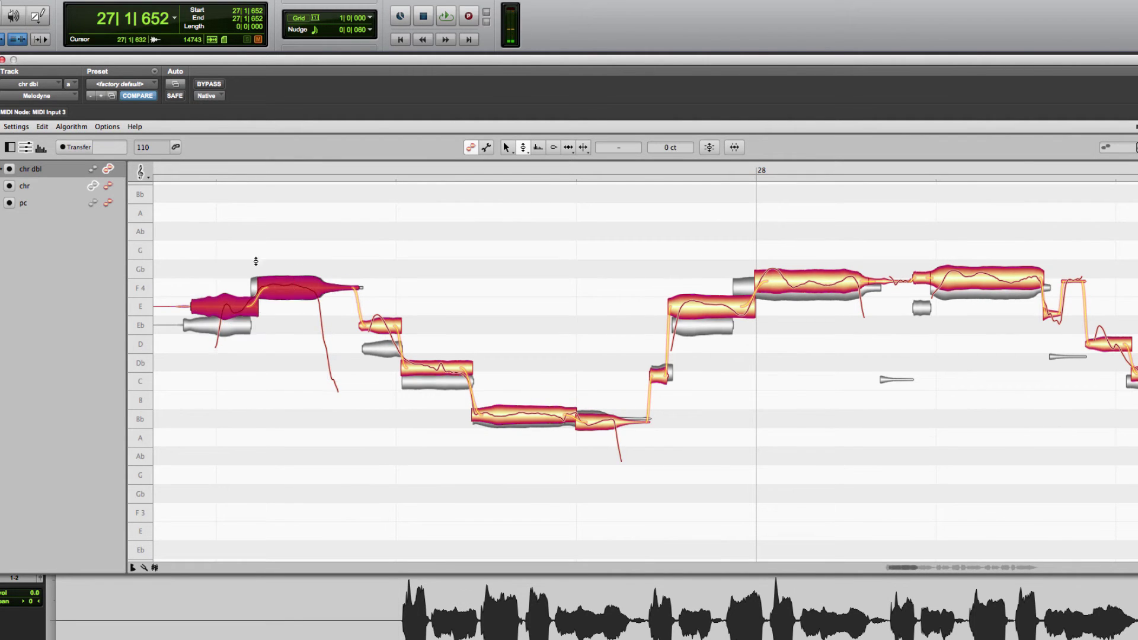
{"action": "left_click", "coordinate": [198, 335]}
Step: Lower E to Eb, Db to C and Eb to D, and centre the two long Bb notes
{"action": "left_click_drag", "start_coordinate": [232, 317], "coordinate": [231, 329]}
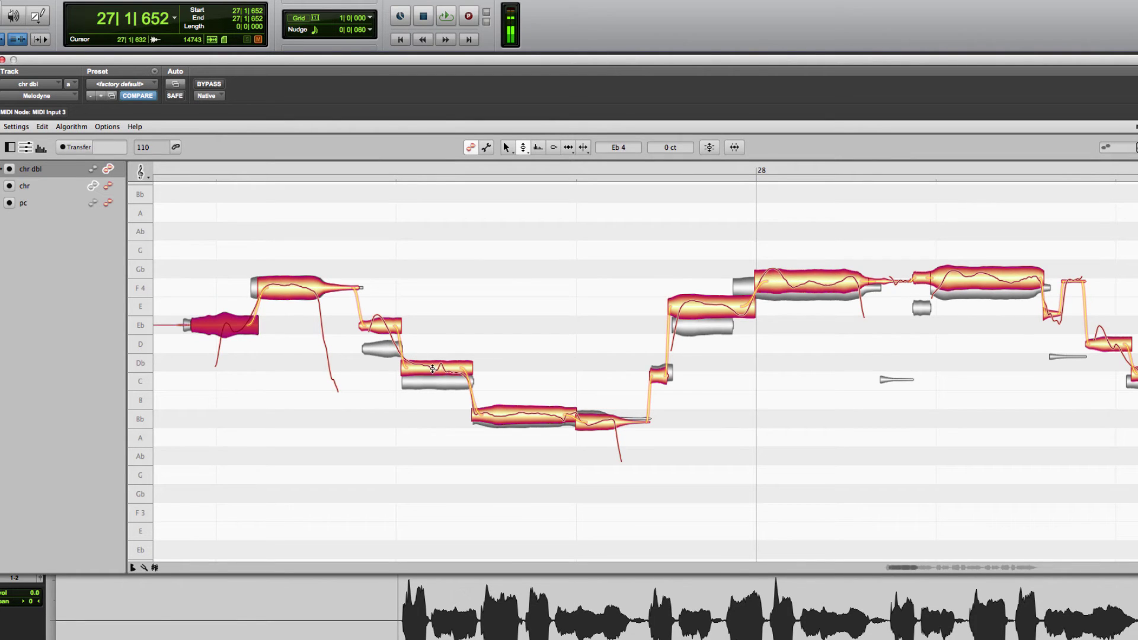
{"action": "left_click_drag", "start_coordinate": [432, 369], "coordinate": [432, 381]}
{"action": "left_click_drag", "start_coordinate": [386, 331], "coordinate": [386, 351]}
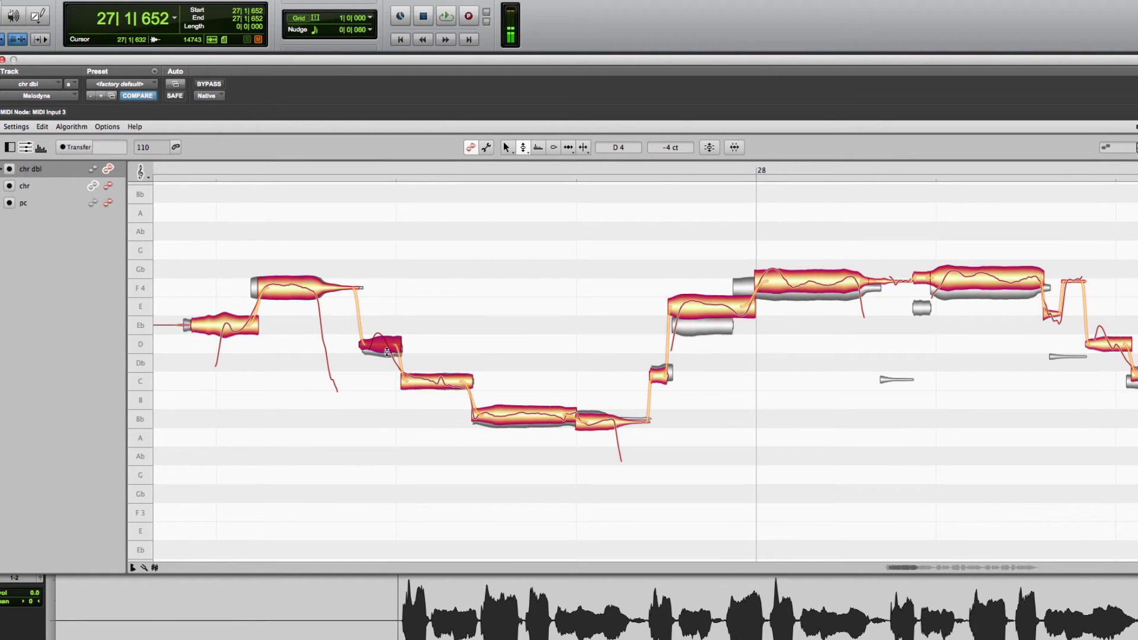
{"action": "double_click", "coordinate": [529, 417]}
{"action": "double_click", "coordinate": [593, 418]}
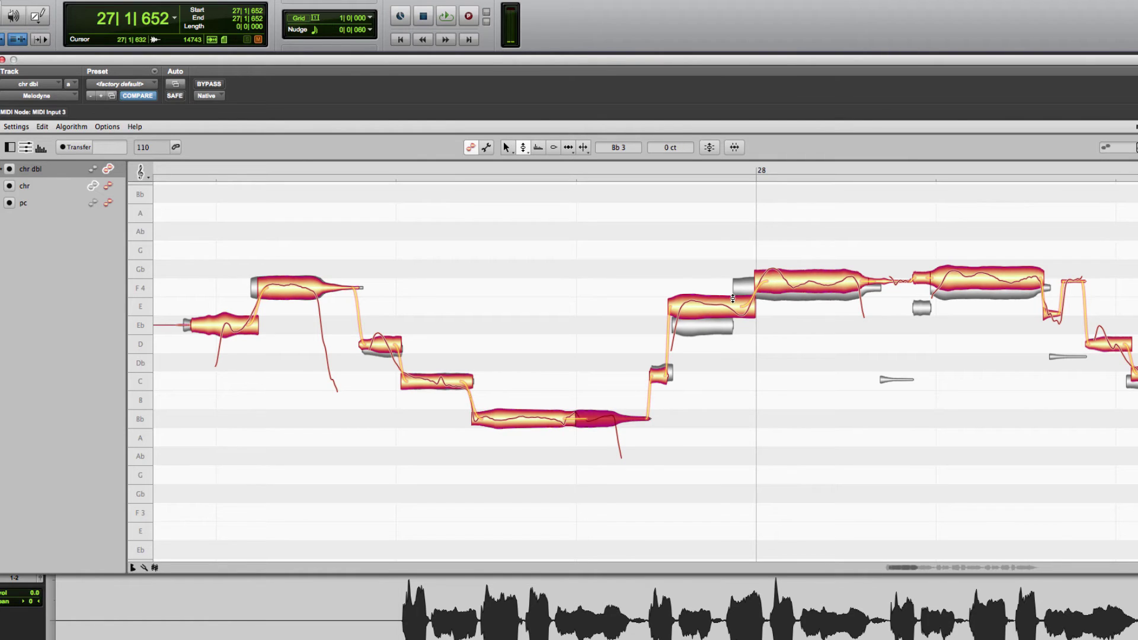
Step: Lower the E before bar 28 to Eb and snap the last visible note to C4
{"action": "left_click", "coordinate": [701, 304]}
{"action": "left_click", "coordinate": [699, 328]}
{"action": "left_click_drag", "start_coordinate": [700, 303], "coordinate": [700, 318]}
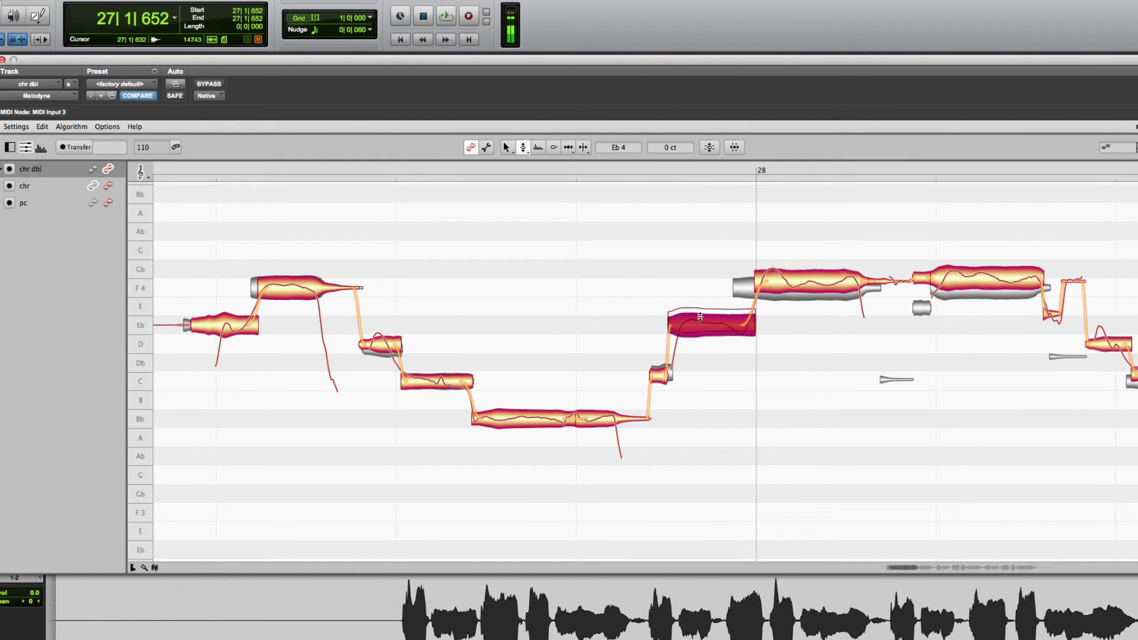
{"action": "left_click", "coordinate": [802, 281]}
{"action": "left_click", "coordinate": [988, 275]}
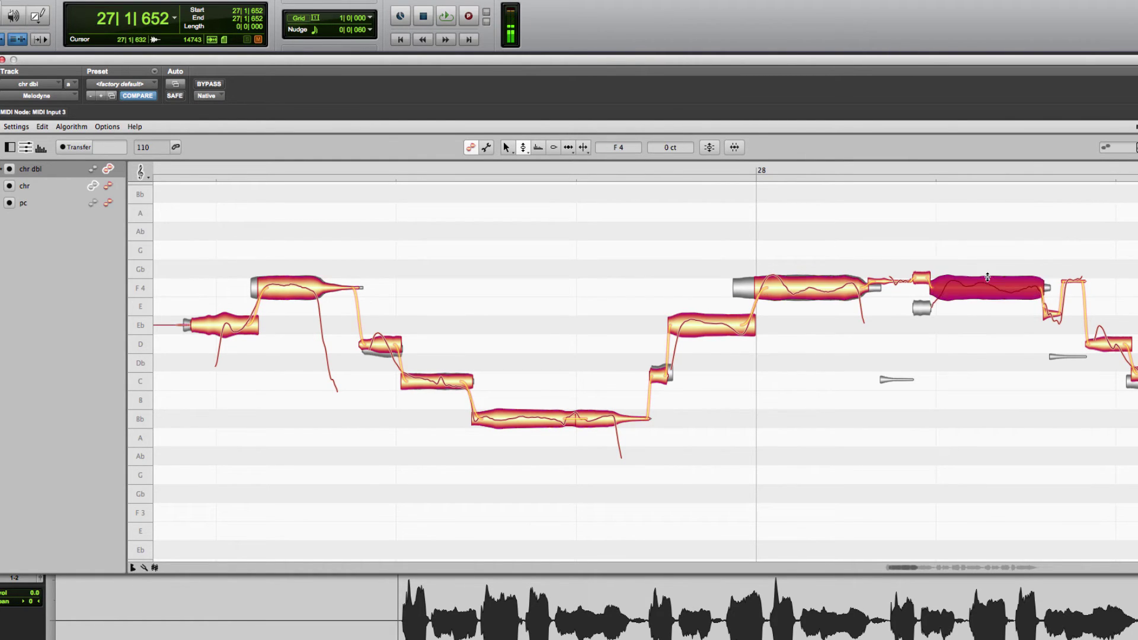
{"action": "double_click", "coordinate": [1135, 375]}
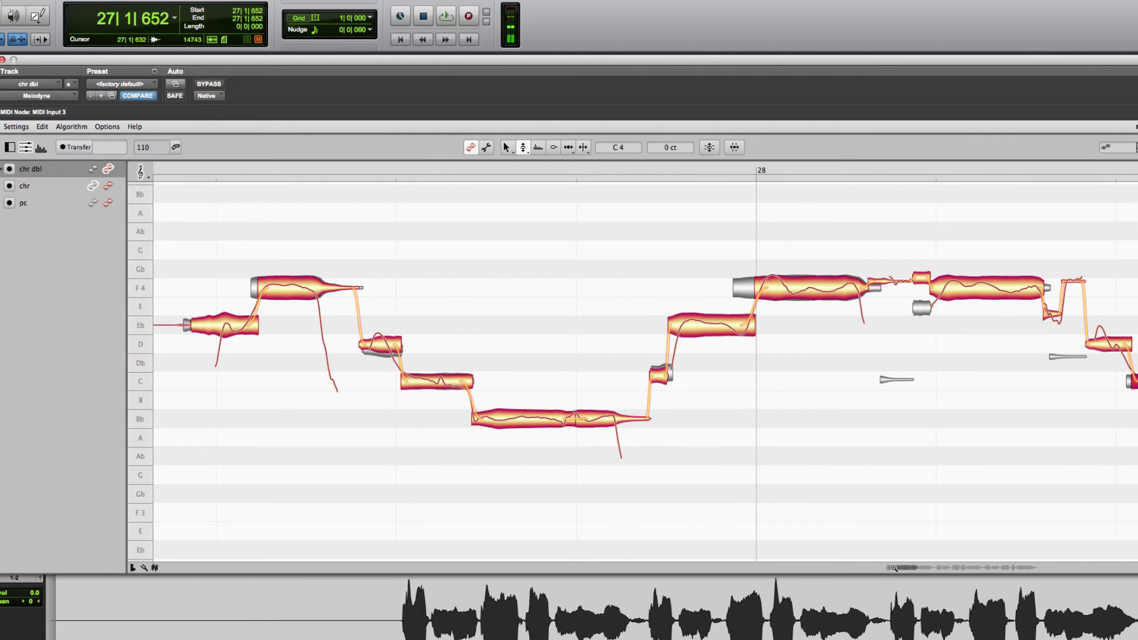
Step: Snap the three Bb notes onto Bb and play back to check
{"action": "left_click_drag", "start_coordinate": [893, 568], "coordinate": [927, 567]}
{"action": "left_click_drag", "start_coordinate": [593, 376], "coordinate": [745, 418]}
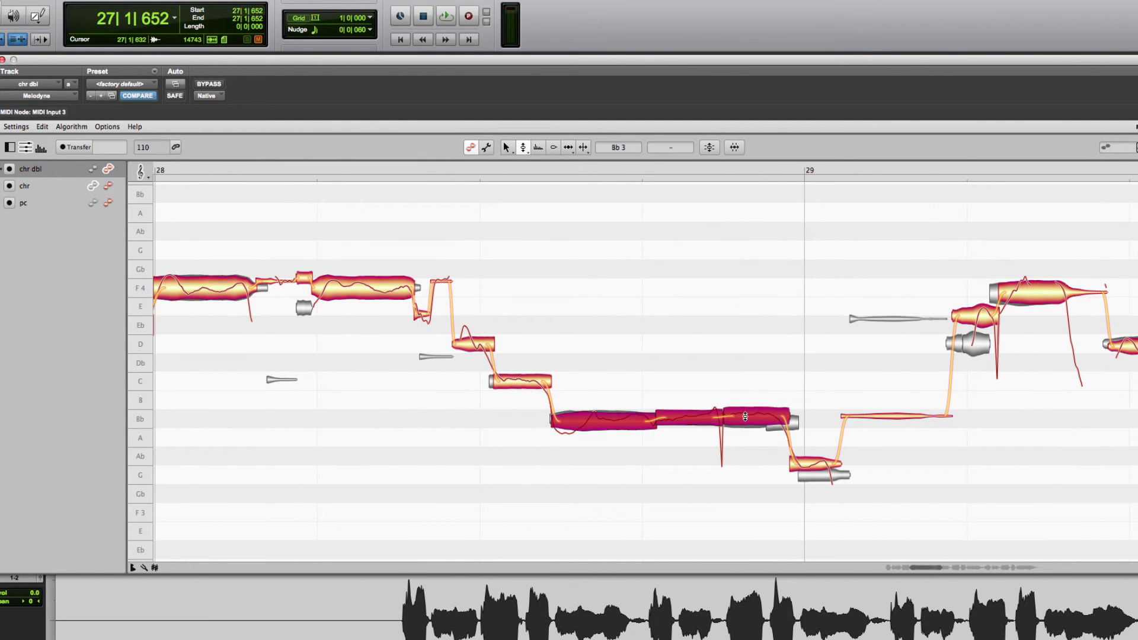
{"action": "double_click", "coordinate": [746, 417]}
{"action": "key", "text": "space"}
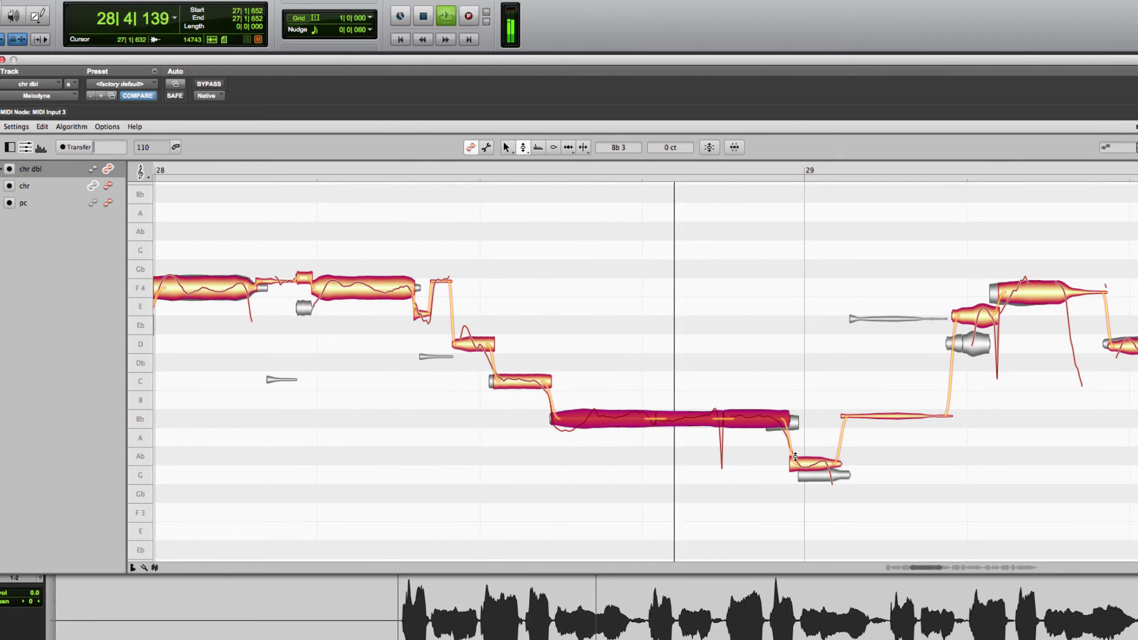
{"action": "key", "text": "space"}
Step: Lower the Ab note before bar 29 to G and replay the phrase to verify
{"action": "left_click_drag", "start_coordinate": [795, 458], "coordinate": [810, 464]}
{"action": "key", "text": "space"}
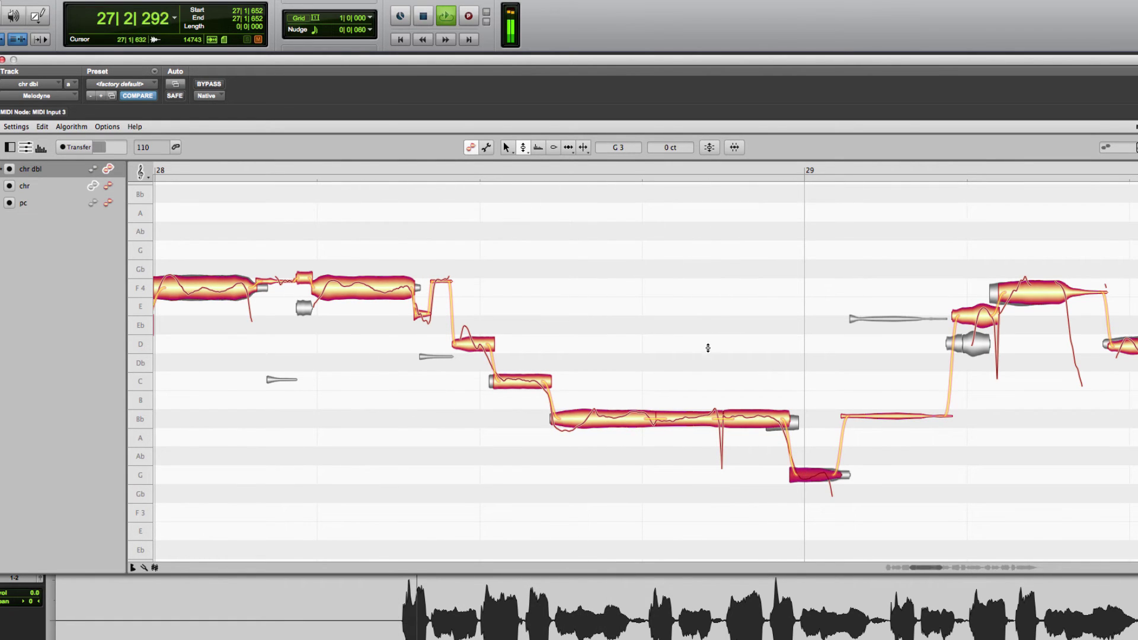
{"action": "left_click_drag", "start_coordinate": [933, 572], "coordinate": [922, 571]}
{"action": "left_click", "coordinate": [859, 514]}
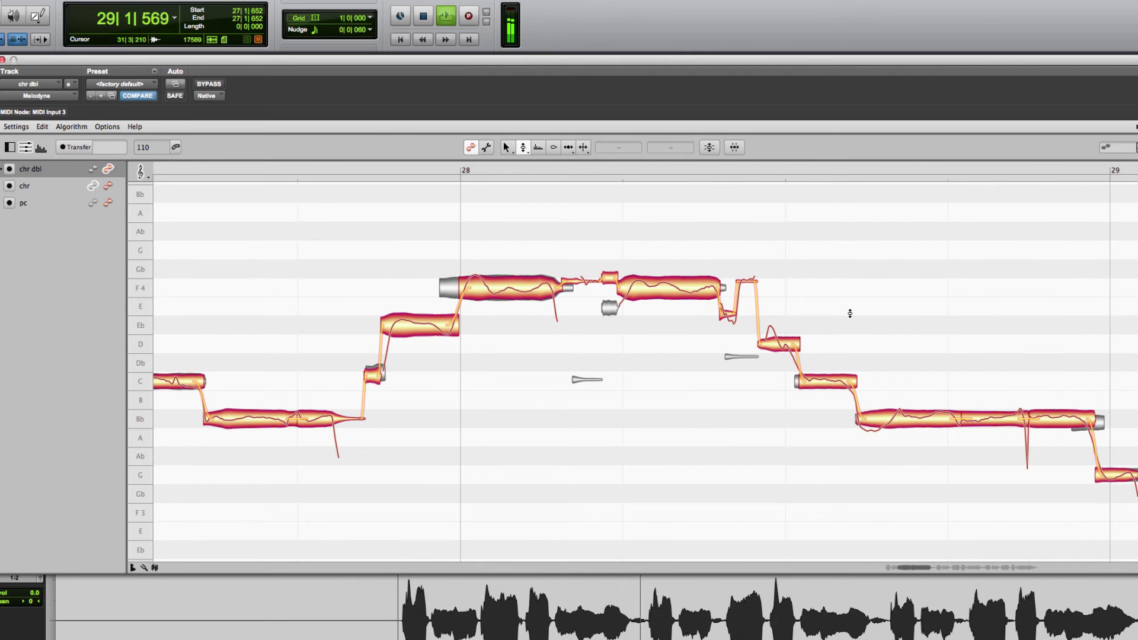
{"action": "key", "text": "space"}
{"action": "key", "text": "space"}
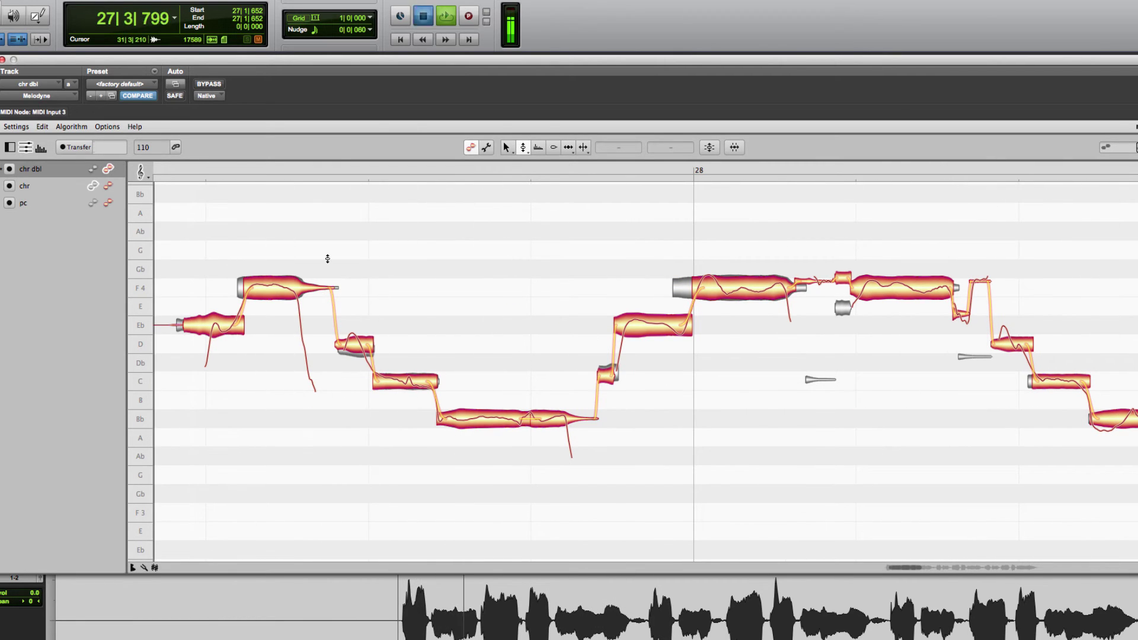
{"action": "key", "text": "space"}
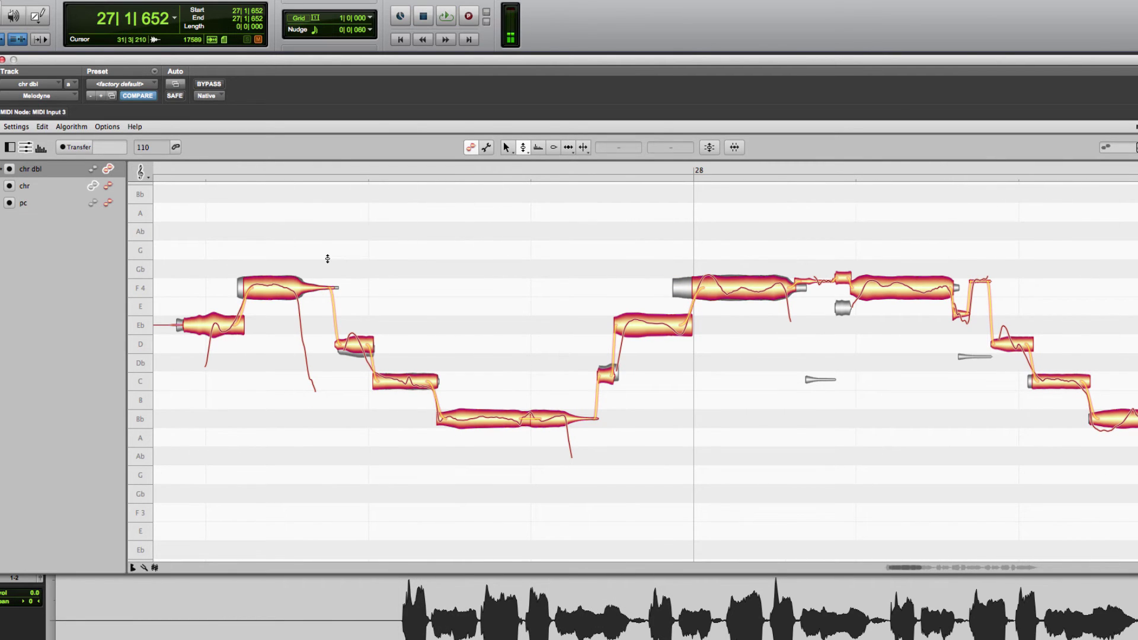
{"action": "left_click", "coordinate": [207, 83]}
{"action": "key", "text": "space"}
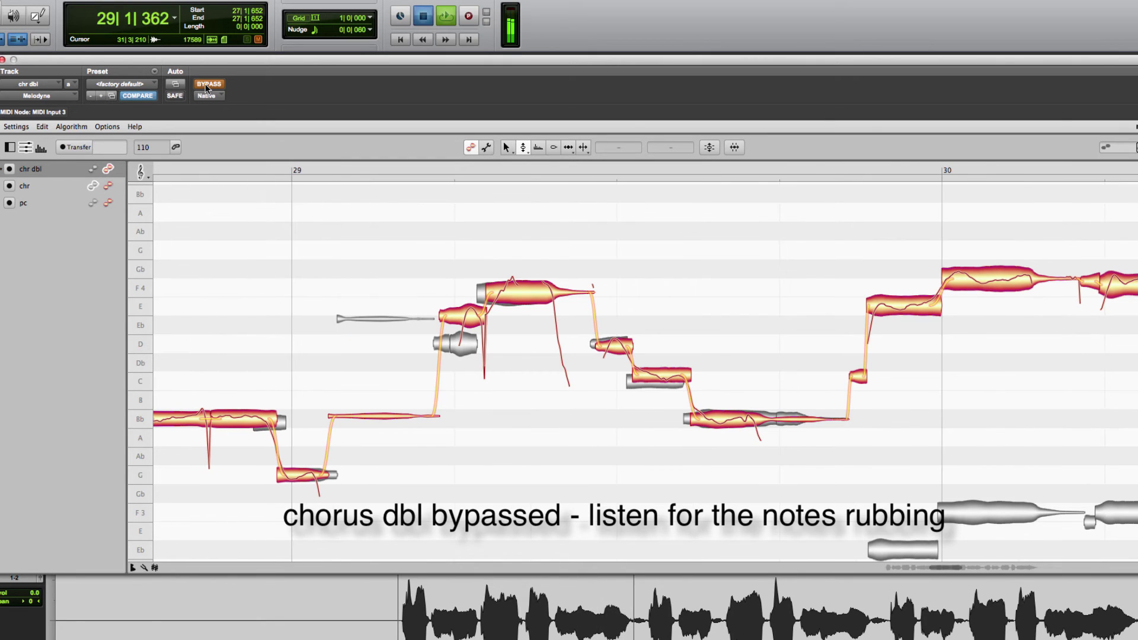
{"action": "key", "text": "space"}
{"action": "left_click", "coordinate": [207, 84]}
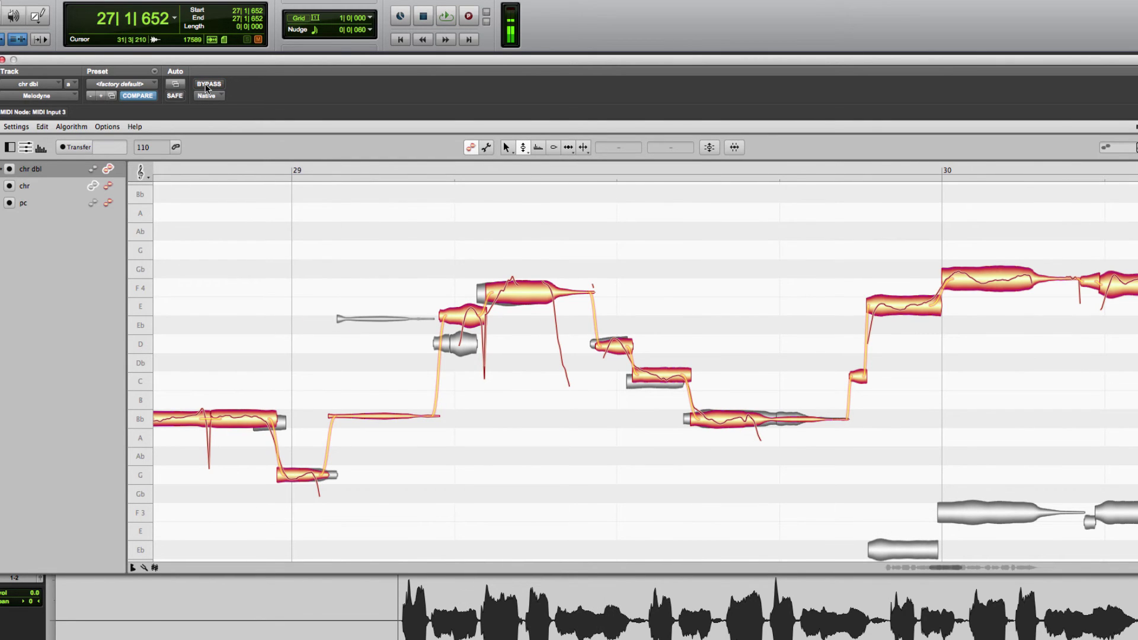
{"action": "key", "text": "space"}
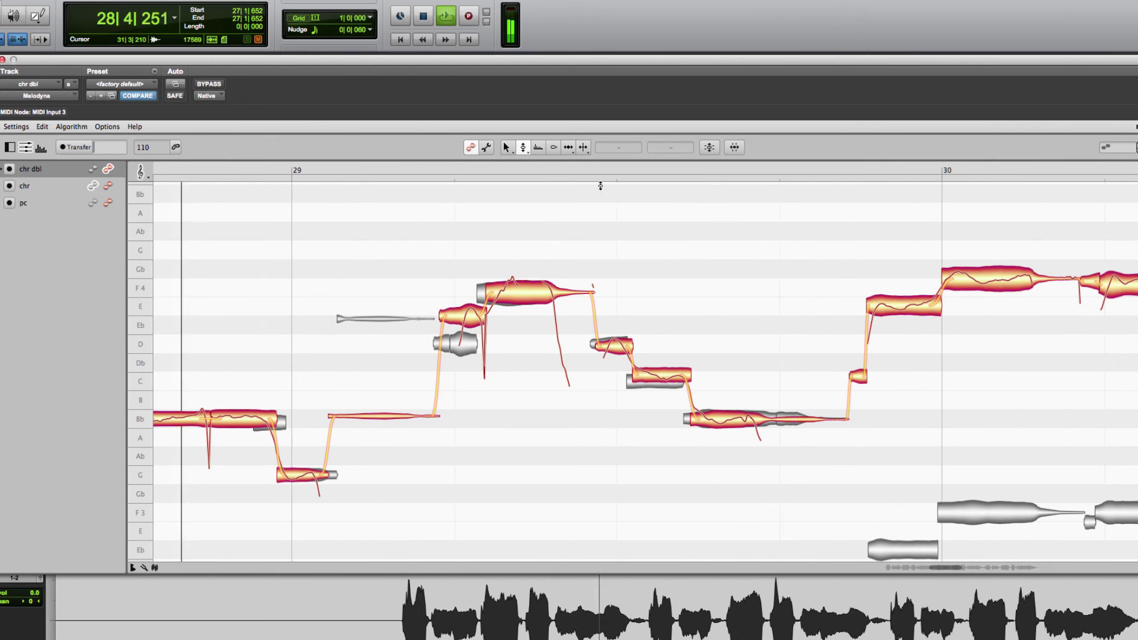
{"action": "key", "text": "space"}
{"action": "right_click", "coordinate": [499, 227]}
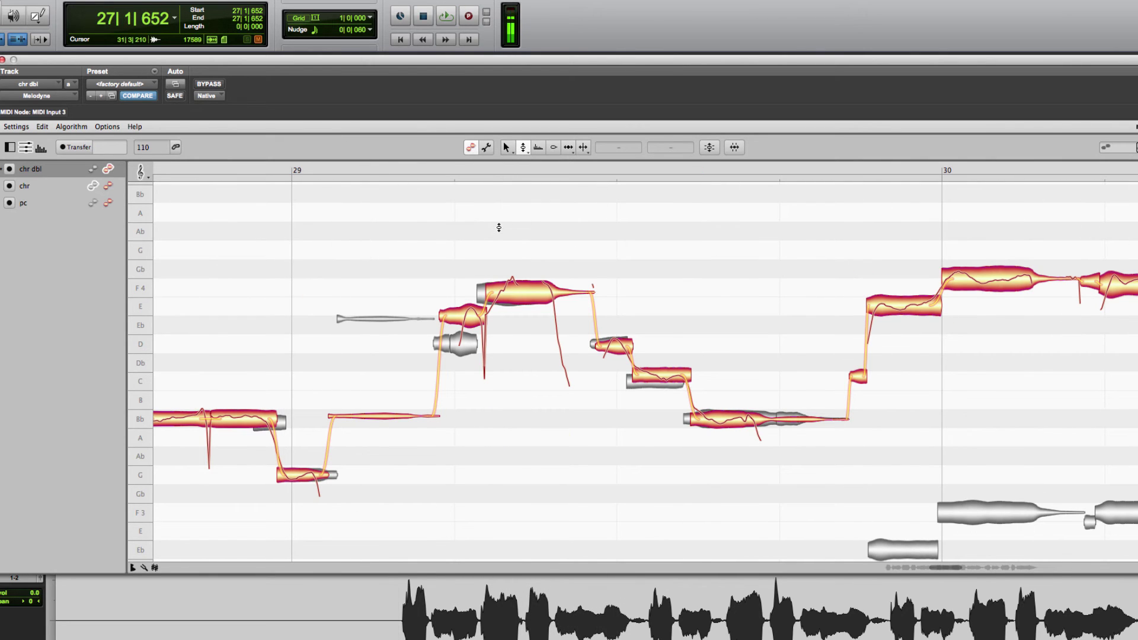
{"action": "key", "text": "space"}
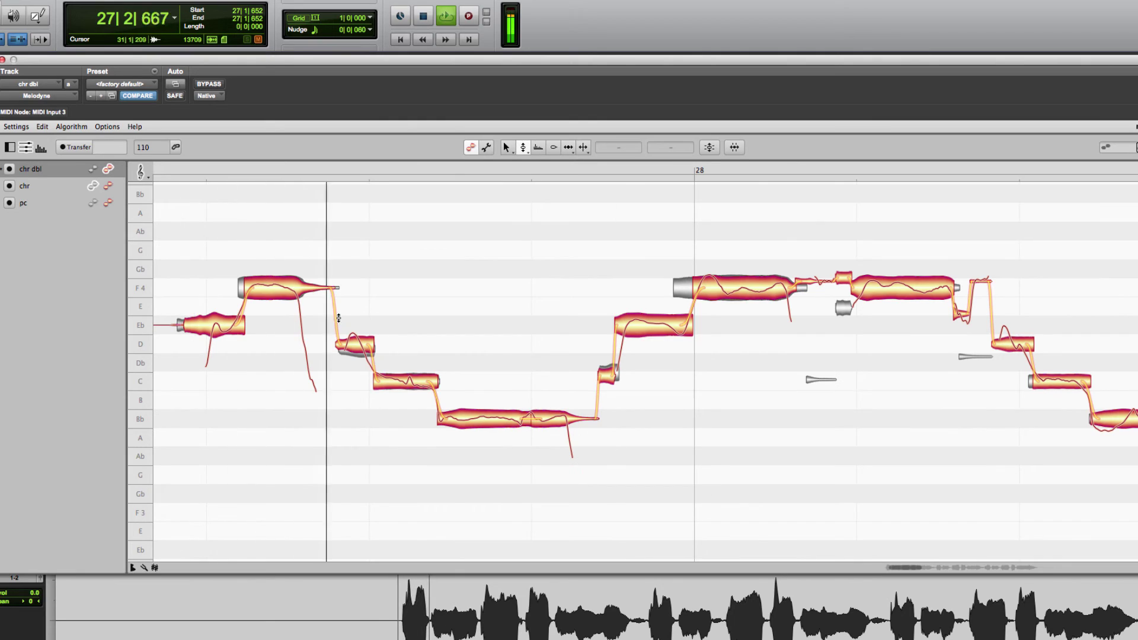
Step: Lower the D note slightly to -24 cents and audition it
{"action": "left_click", "coordinate": [359, 342]}
{"action": "key", "text": "space"}
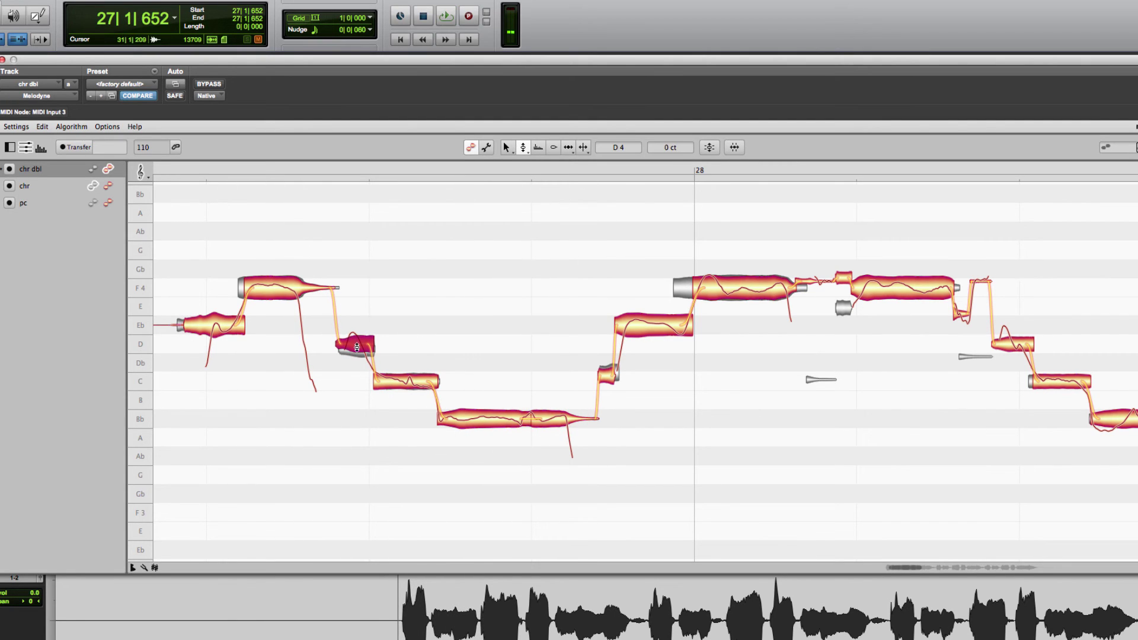
{"action": "left_click_drag", "start_coordinate": [357, 347], "coordinate": [357, 352]}
{"action": "key", "text": "space"}
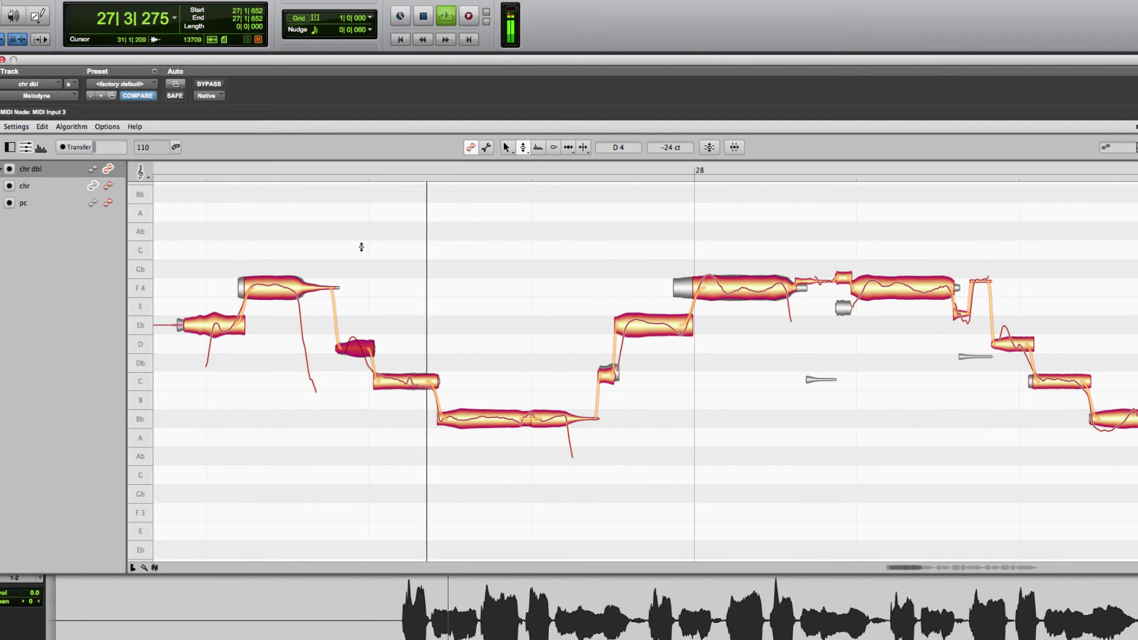
{"action": "key", "text": "space"}
Step: Split the Eb note just before bar 28 and raise the short split piece to F4
{"action": "right_click", "coordinate": [595, 215]}
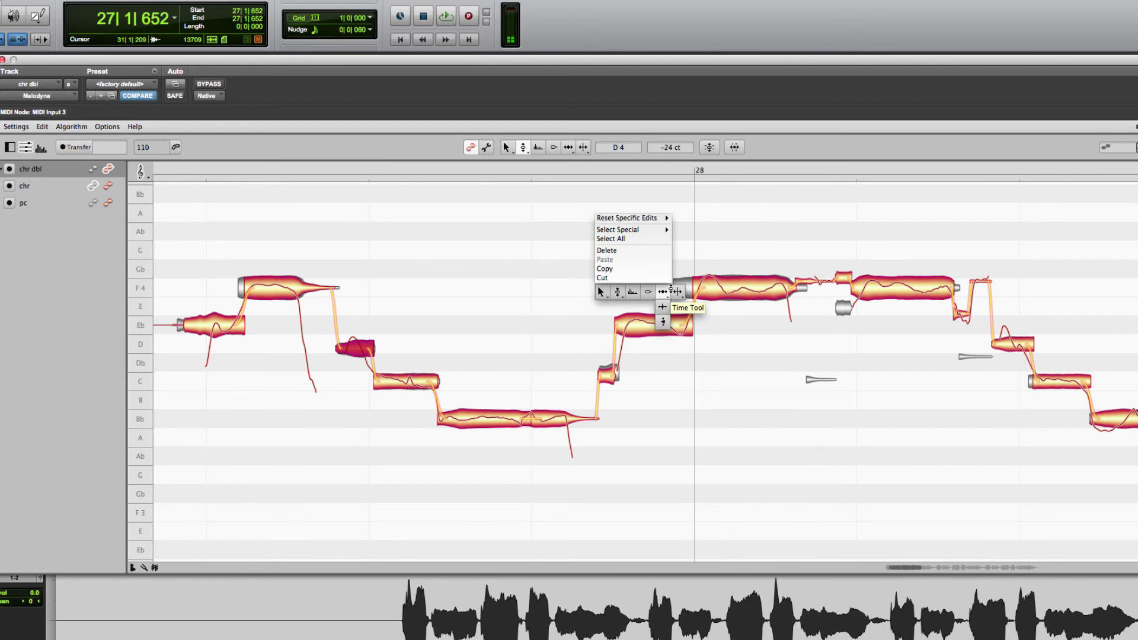
{"action": "left_click", "coordinate": [678, 291]}
{"action": "double_click", "coordinate": [670, 323]}
{"action": "right_click", "coordinate": [651, 252]}
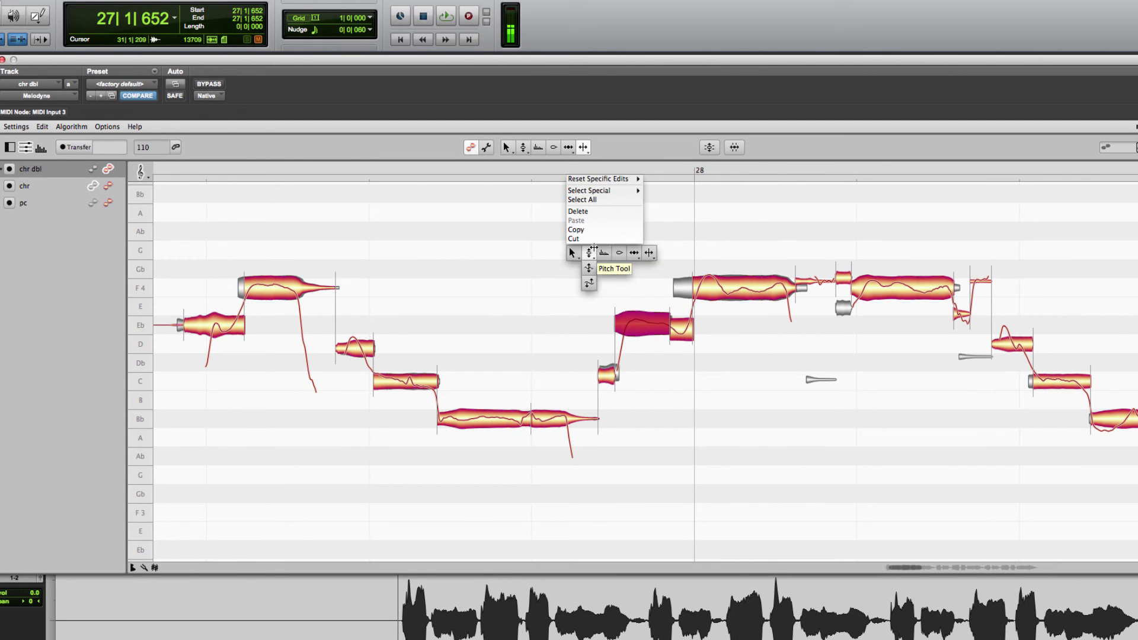
{"action": "left_click", "coordinate": [593, 248]}
{"action": "left_click", "coordinate": [682, 330]}
{"action": "left_click_drag", "start_coordinate": [682, 330], "coordinate": [696, 291]}
{"action": "key", "text": "space"}
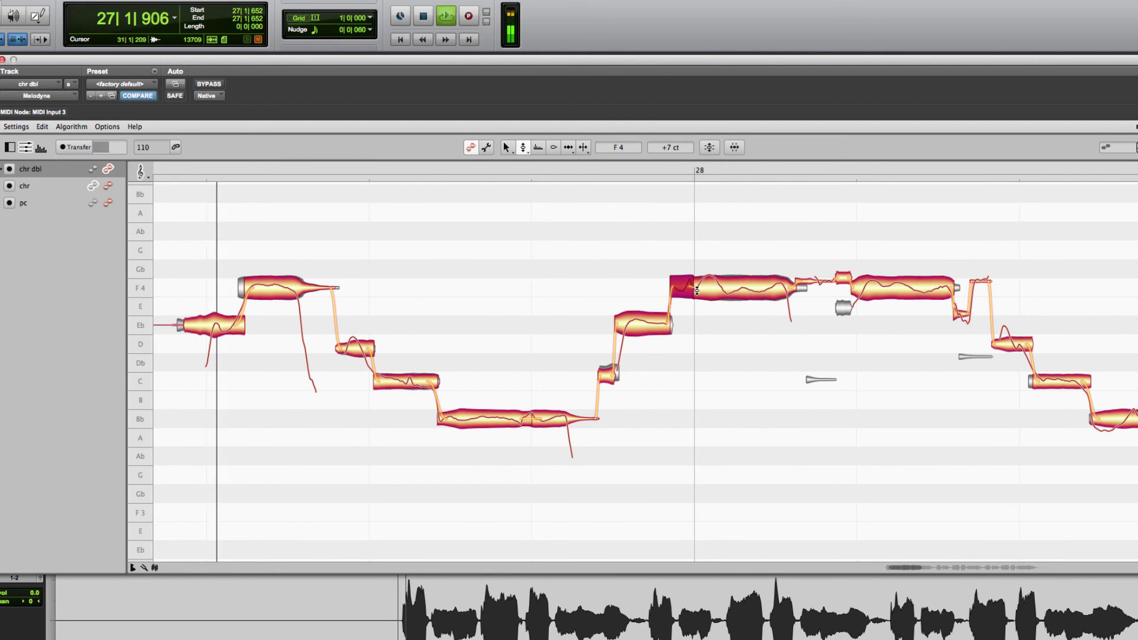
Step: Try rejoining the short Eb piece to the preceding note, then undo it
{"action": "left_click", "coordinate": [675, 322]}
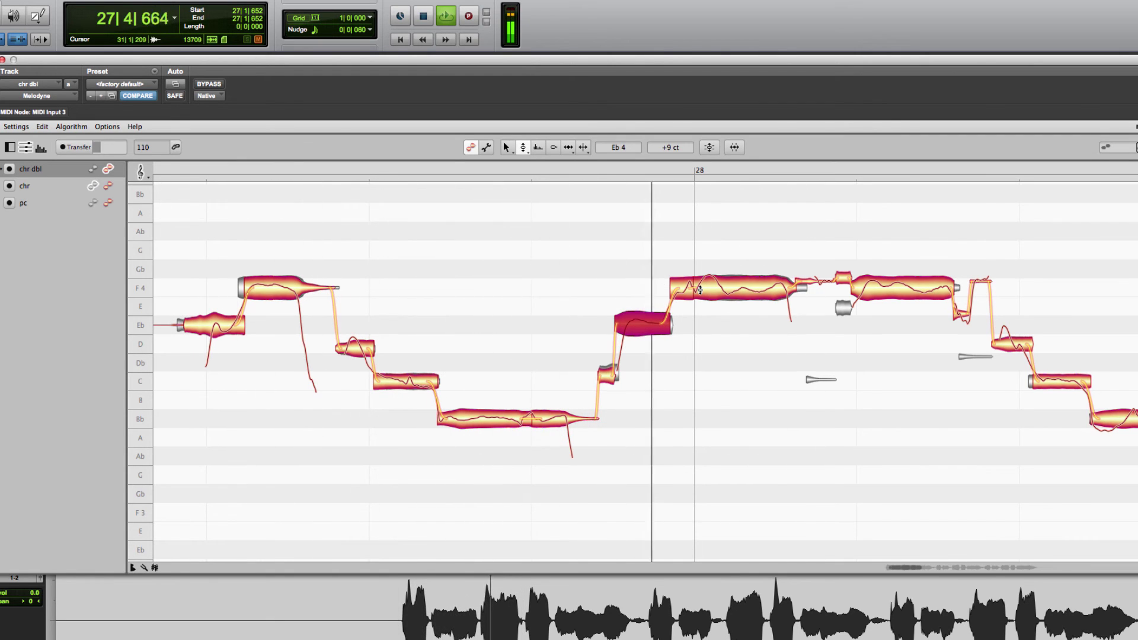
{"action": "left_click", "coordinate": [659, 248]}
{"action": "double_click", "coordinate": [676, 330]}
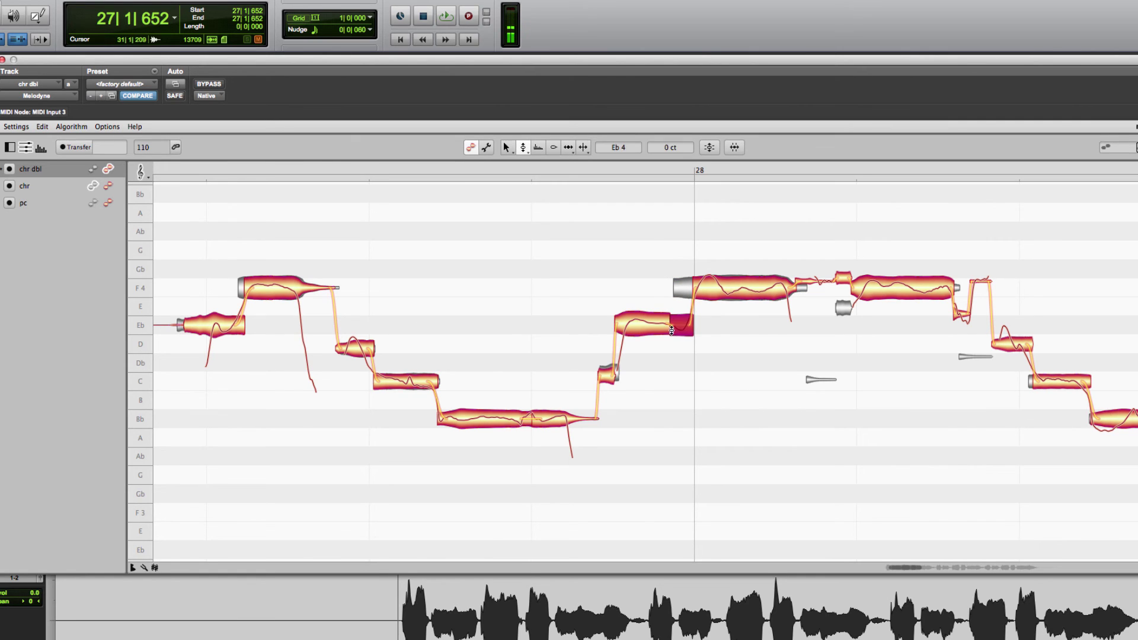
{"action": "key", "text": "super+z"}
{"action": "key", "text": "super+z"}
{"action": "left_click", "coordinate": [657, 331]}
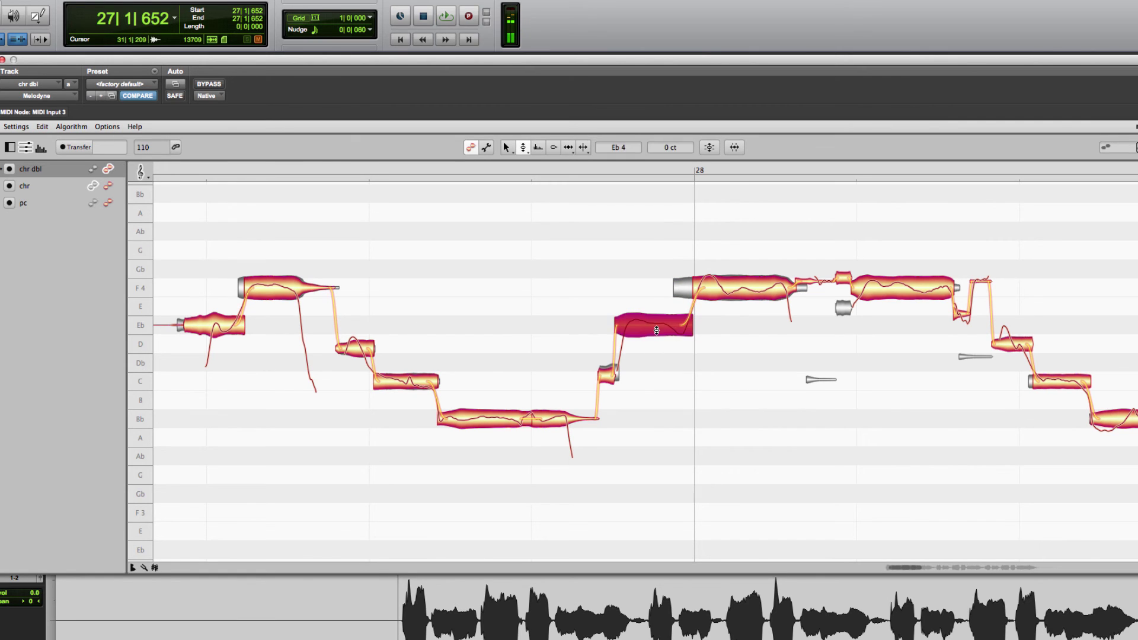
Step: Try pulling the F4 note down to Eb, then return it to F4
{"action": "key", "text": "space"}
{"action": "left_click_drag", "start_coordinate": [744, 281], "coordinate": [762, 478]}
{"action": "right_click", "coordinate": [742, 281]}
{"action": "left_click", "coordinate": [742, 312]}
{"action": "key", "text": "space"}
{"action": "key", "text": "space"}
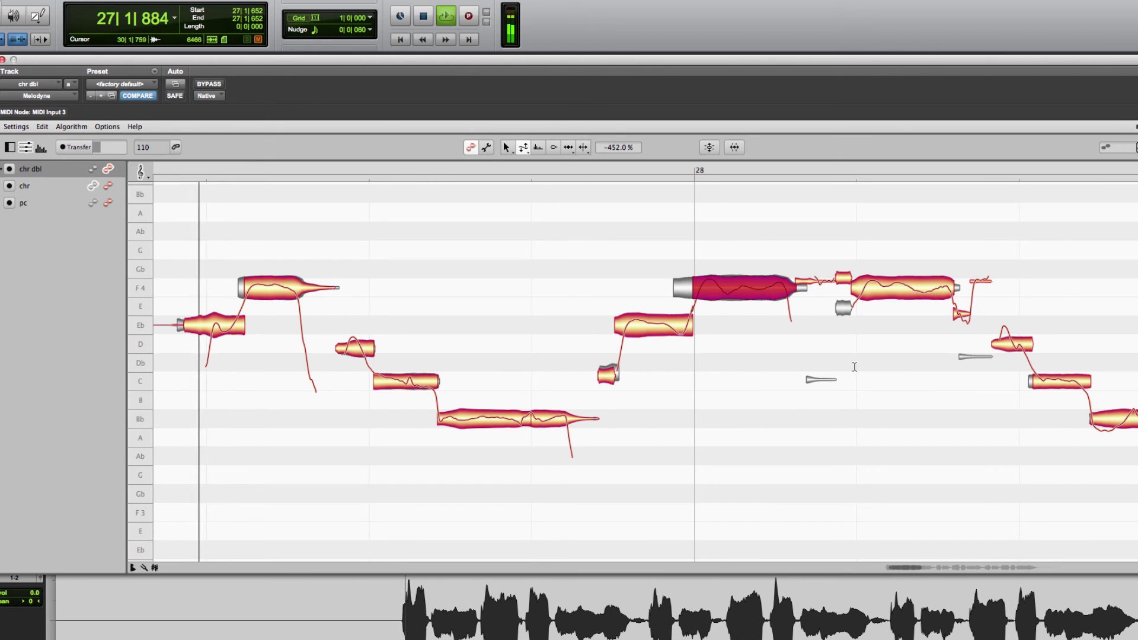
{"action": "left_click", "coordinate": [899, 288]}
{"action": "right_click", "coordinate": [879, 196]}
{"action": "left_click", "coordinate": [880, 188]}
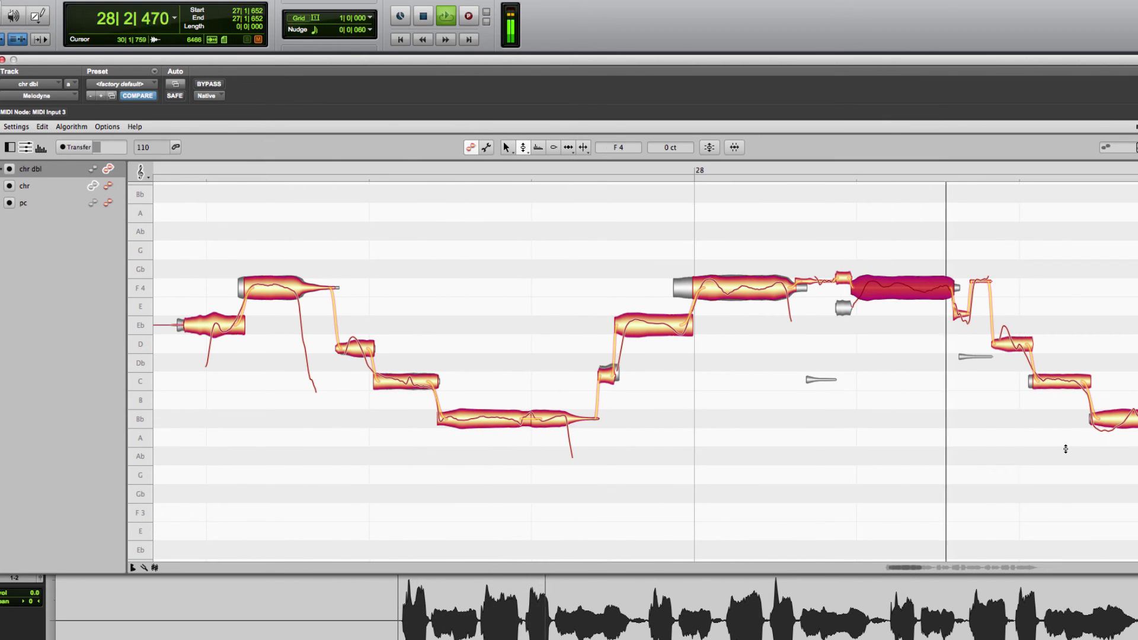
{"action": "key", "text": "space"}
Step: Set the play start to 28|2|715 and select the long Bb note while auditioning
{"action": "left_click", "coordinate": [554, 594]}
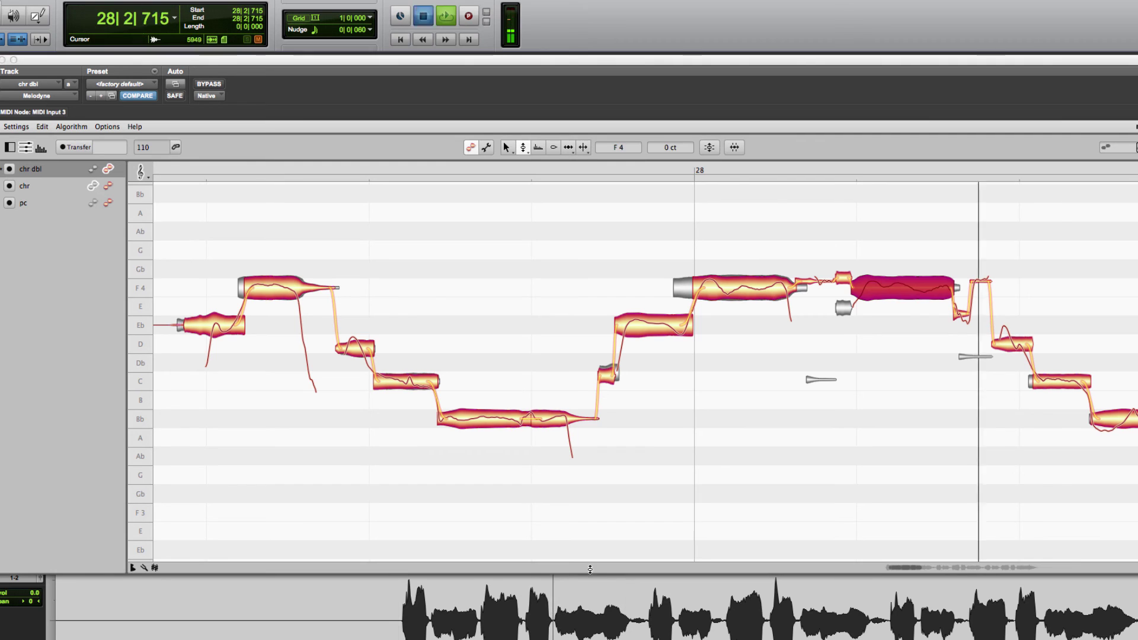
{"action": "key", "text": "space"}
{"action": "left_click", "coordinate": [502, 394]}
{"action": "key", "text": "space"}
{"action": "key", "text": "space"}
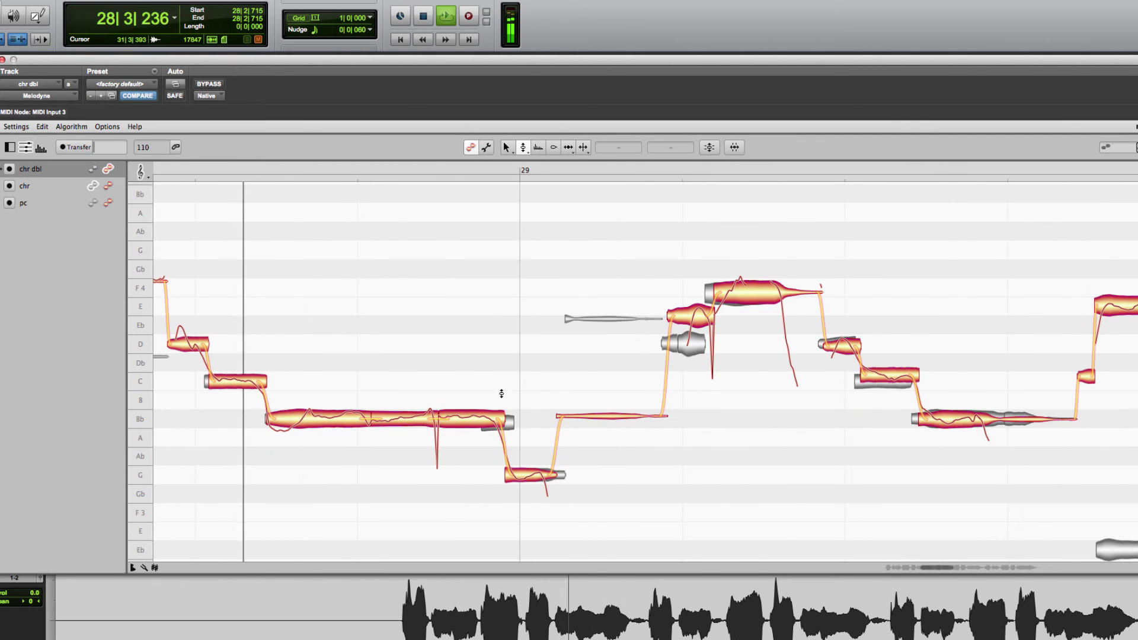
{"action": "left_click_drag", "start_coordinate": [306, 391], "coordinate": [523, 458]}
Step: Centre the D note after the high F4 exactly on D4 (0 ct) and play it back
{"action": "key", "text": "space"}
{"action": "key", "text": "space"}
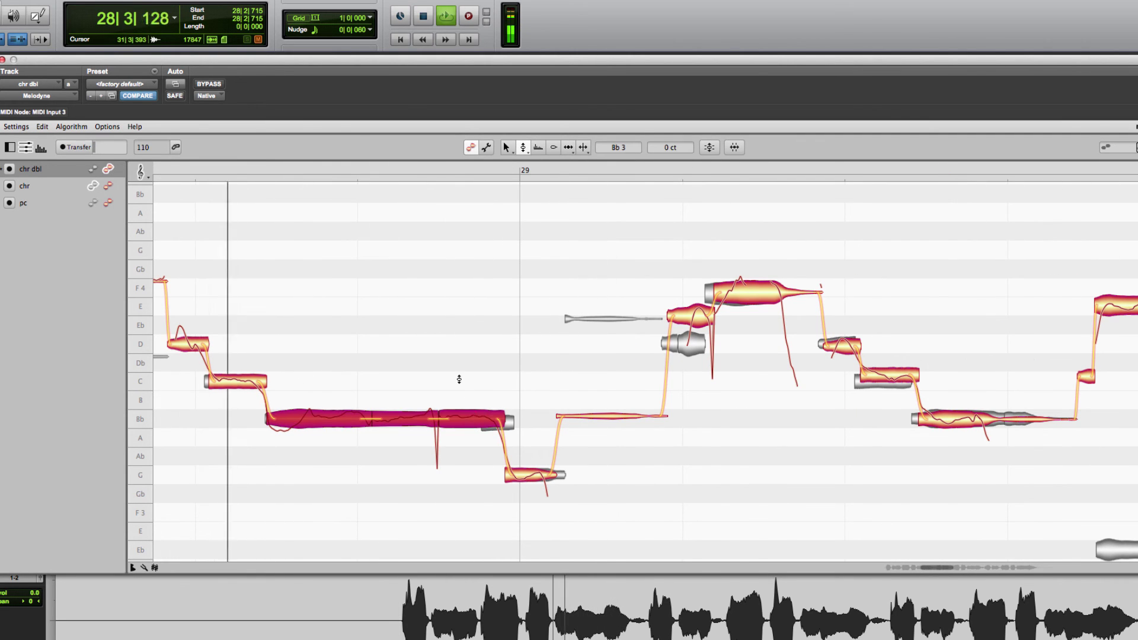
{"action": "left_click", "coordinate": [459, 379]}
{"action": "key", "text": "space"}
{"action": "key", "text": "space"}
{"action": "key", "text": "space"}
{"action": "left_click_drag", "start_coordinate": [184, 350], "coordinate": [184, 353]}
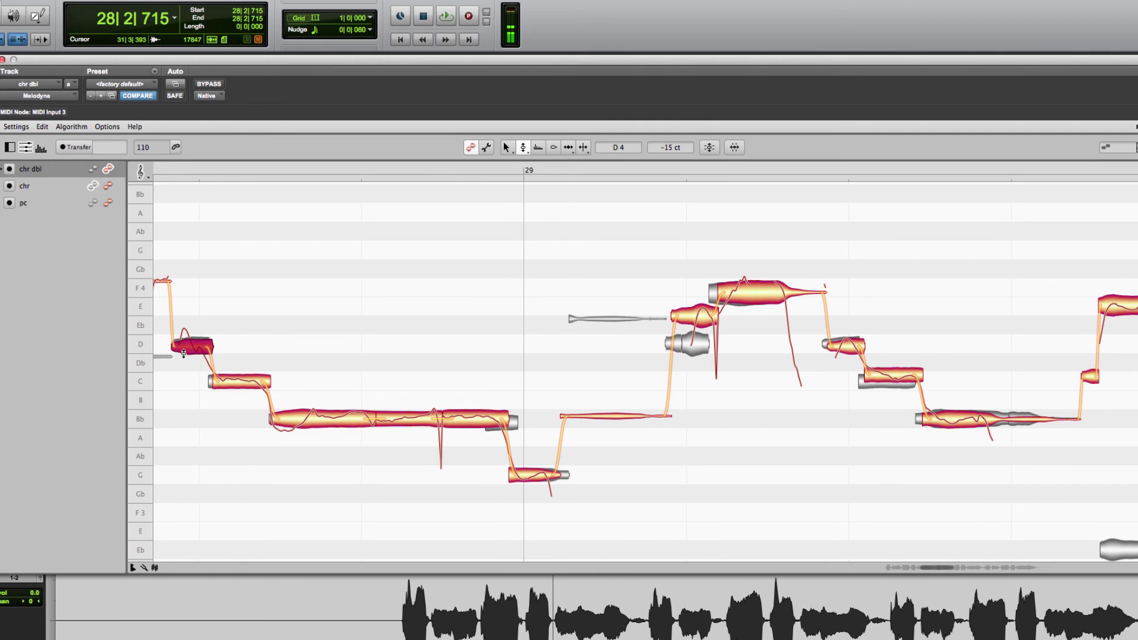
{"action": "double_click", "coordinate": [184, 353]}
{"action": "key", "text": "space"}
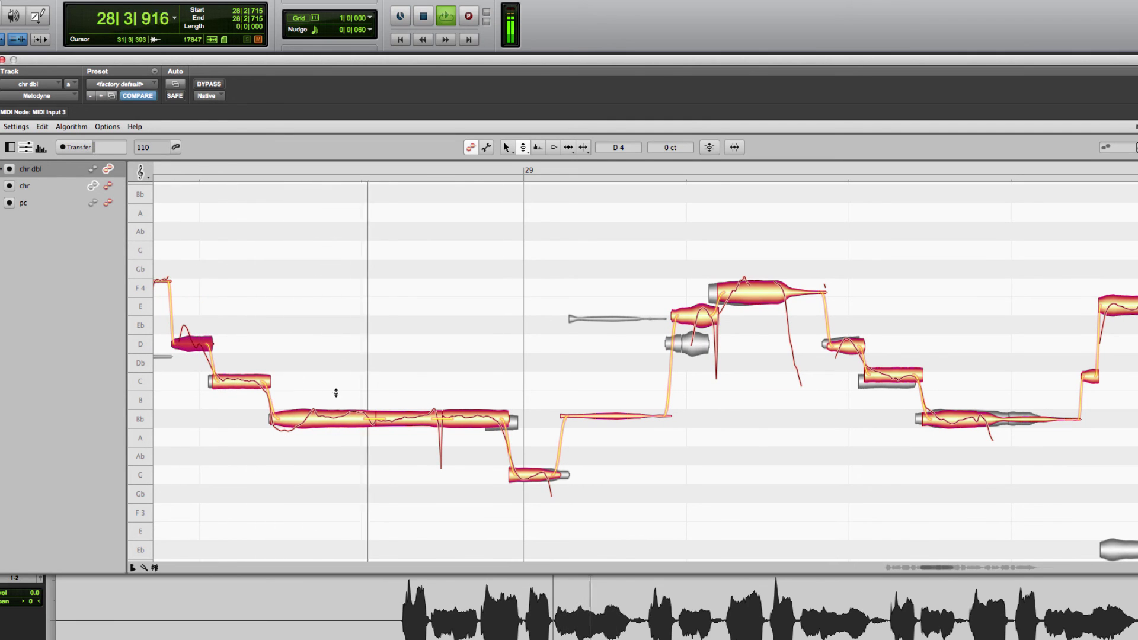
{"action": "key", "text": "space"}
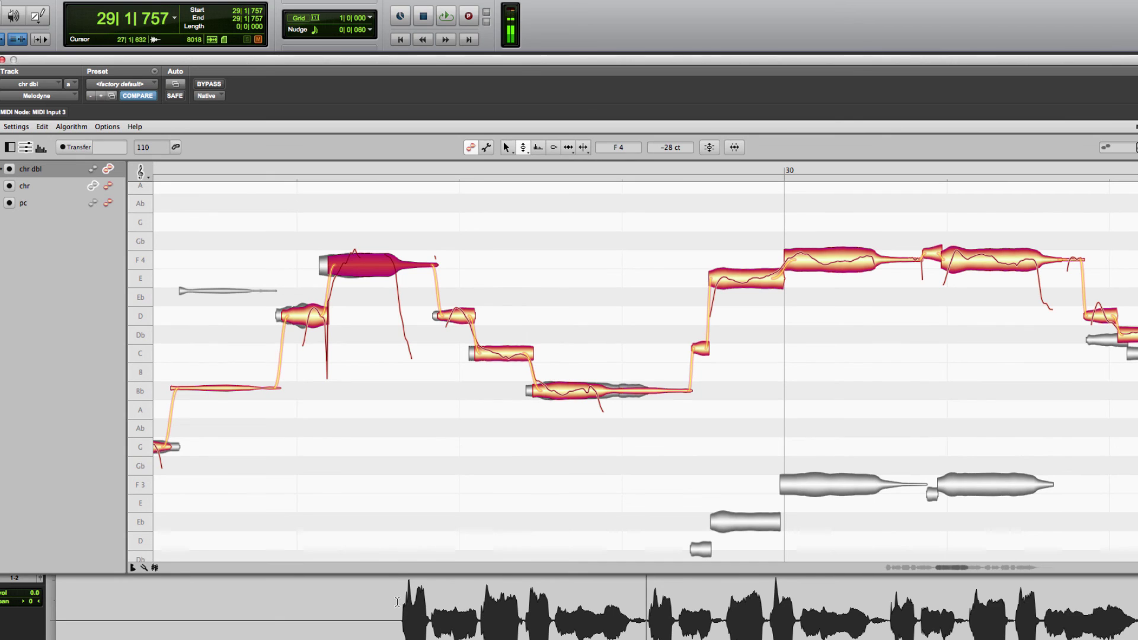
{"action": "left_click", "coordinate": [397, 603]}
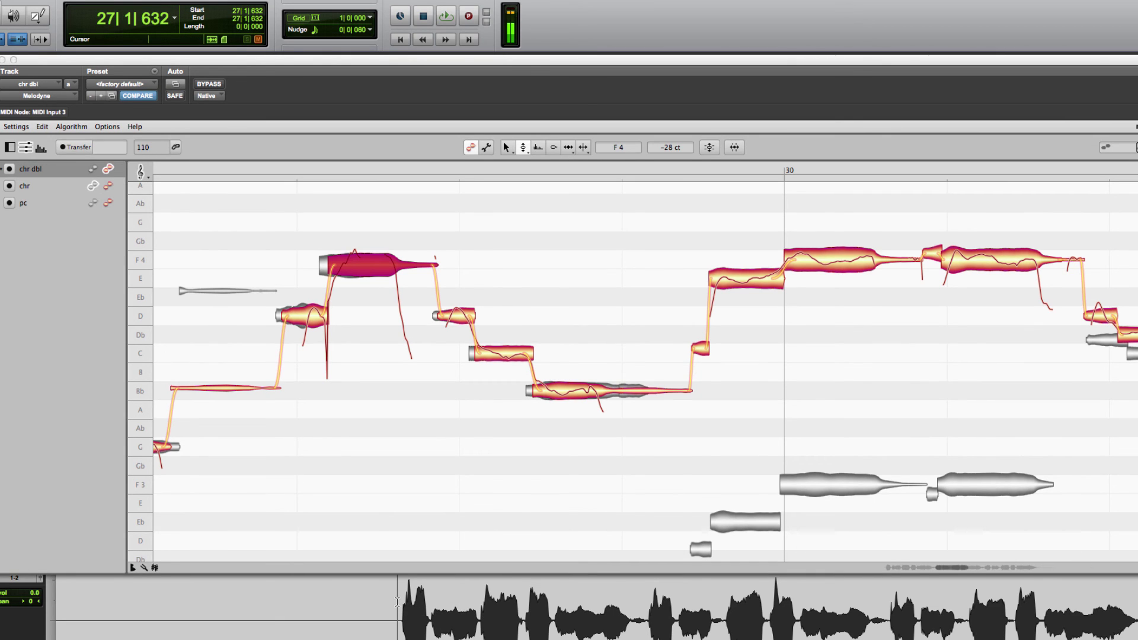
{"action": "key", "text": "space"}
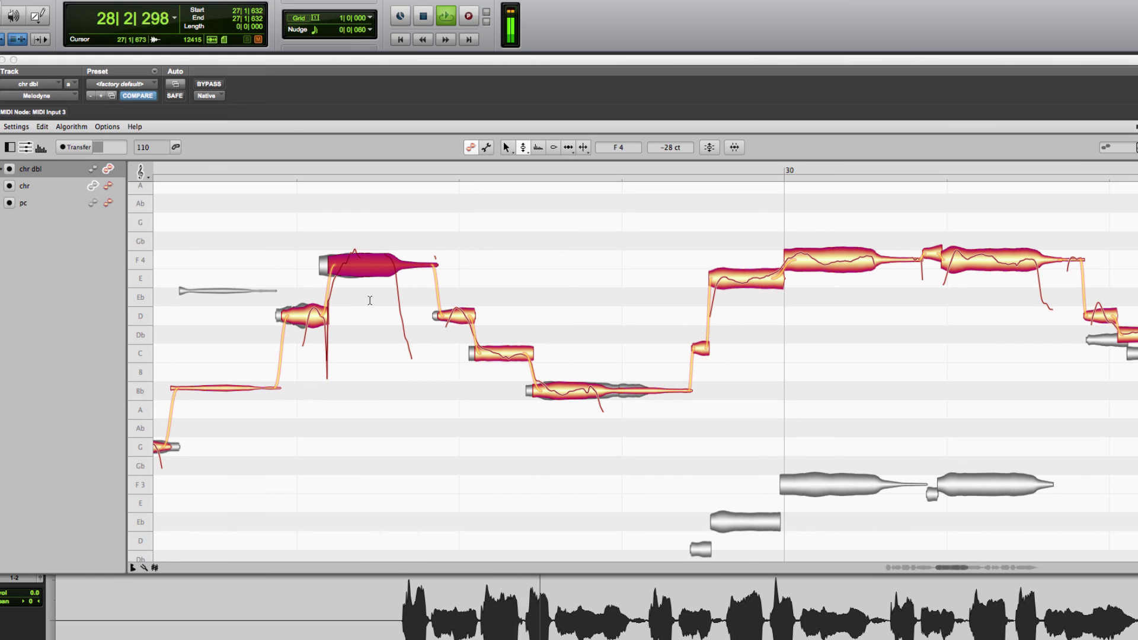
{"action": "key", "text": "space"}
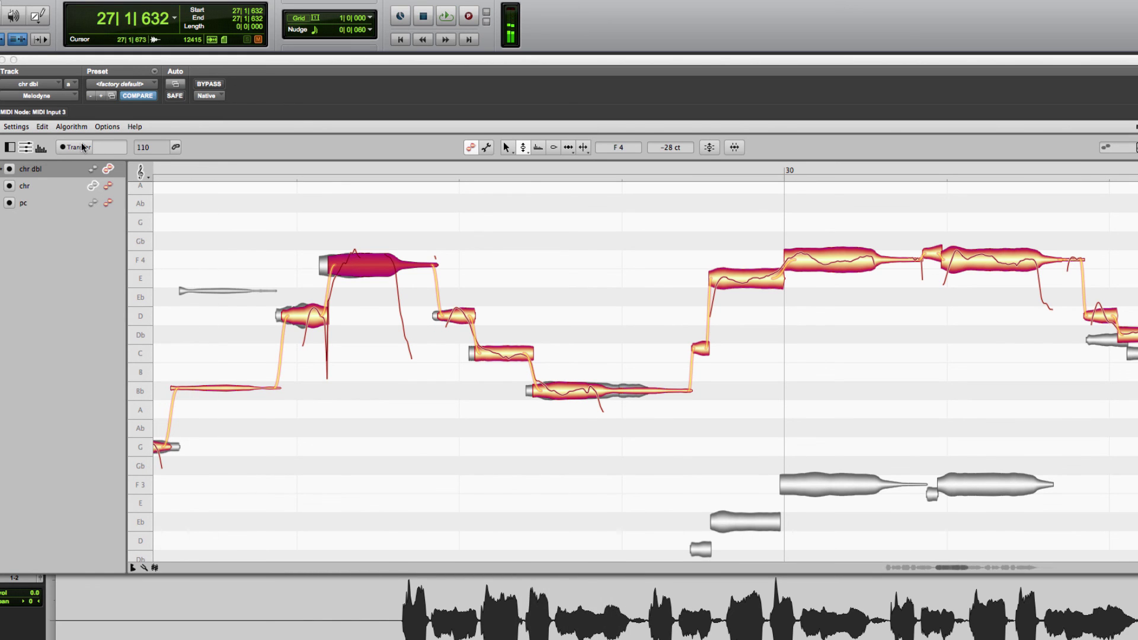
{"action": "left_click", "coordinate": [196, 85]}
{"action": "key", "text": "space"}
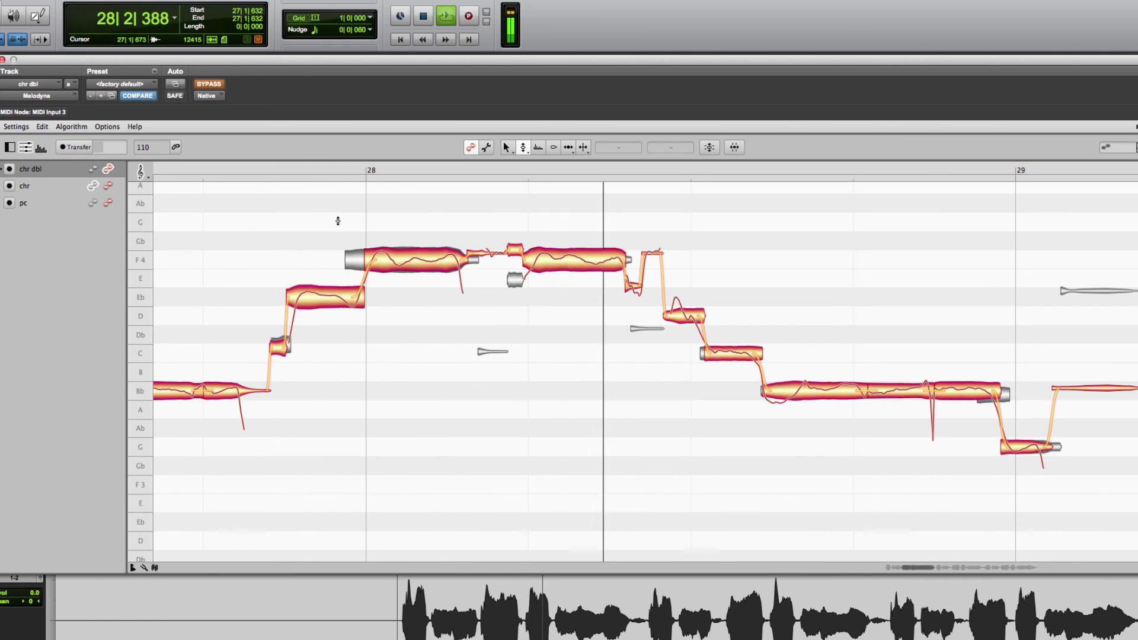
{"action": "key", "text": "space"}
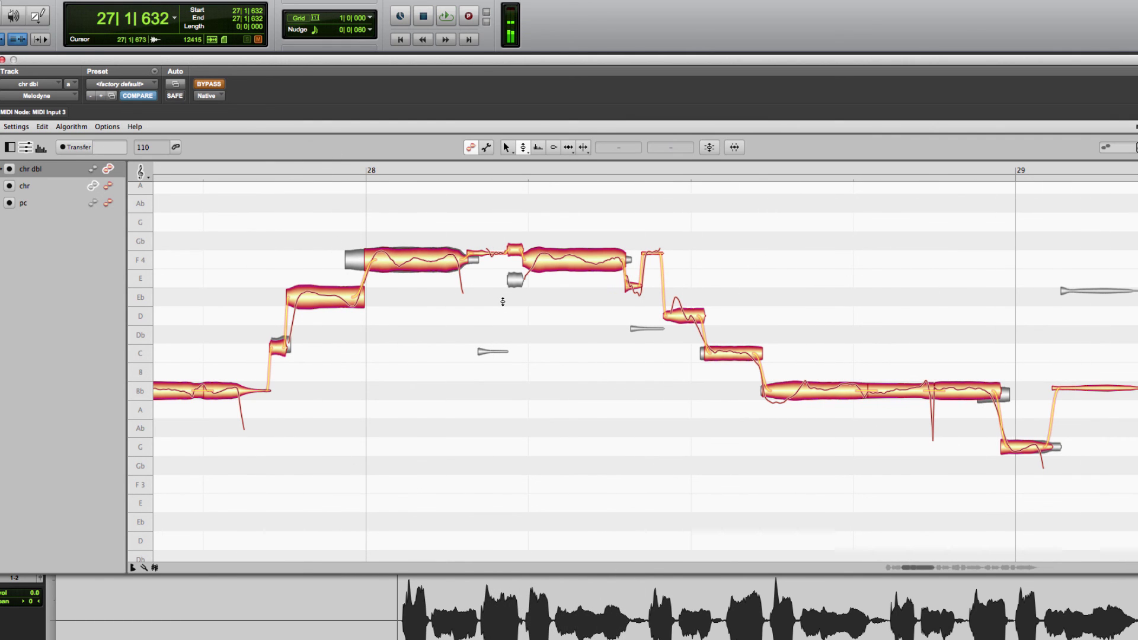